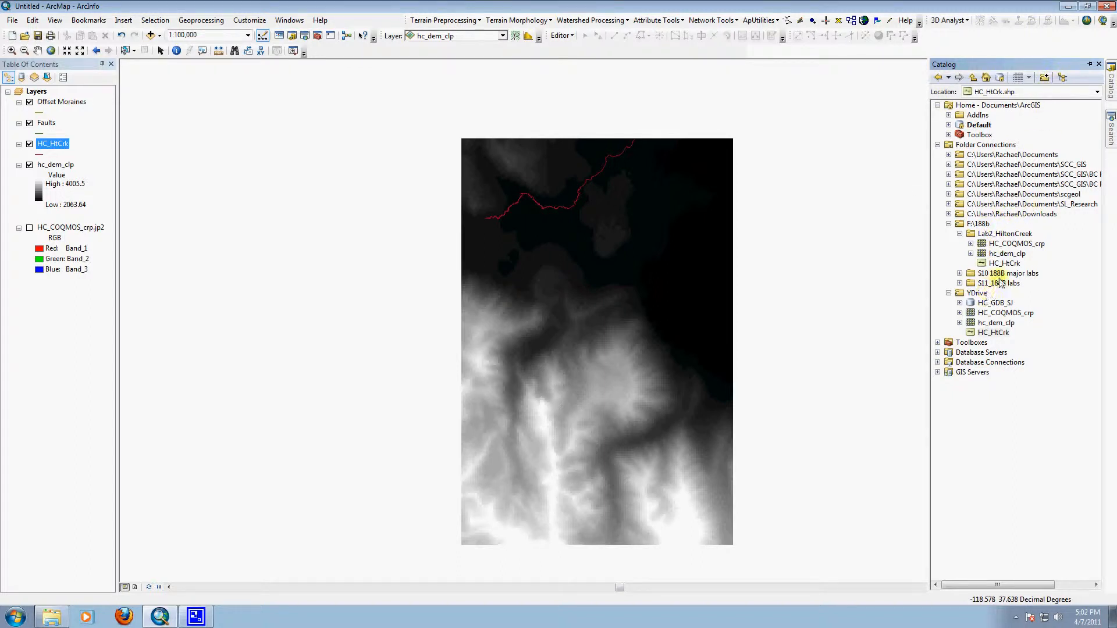
- Create a folder named Creek inside the YDrive folder connection
click(985, 228)
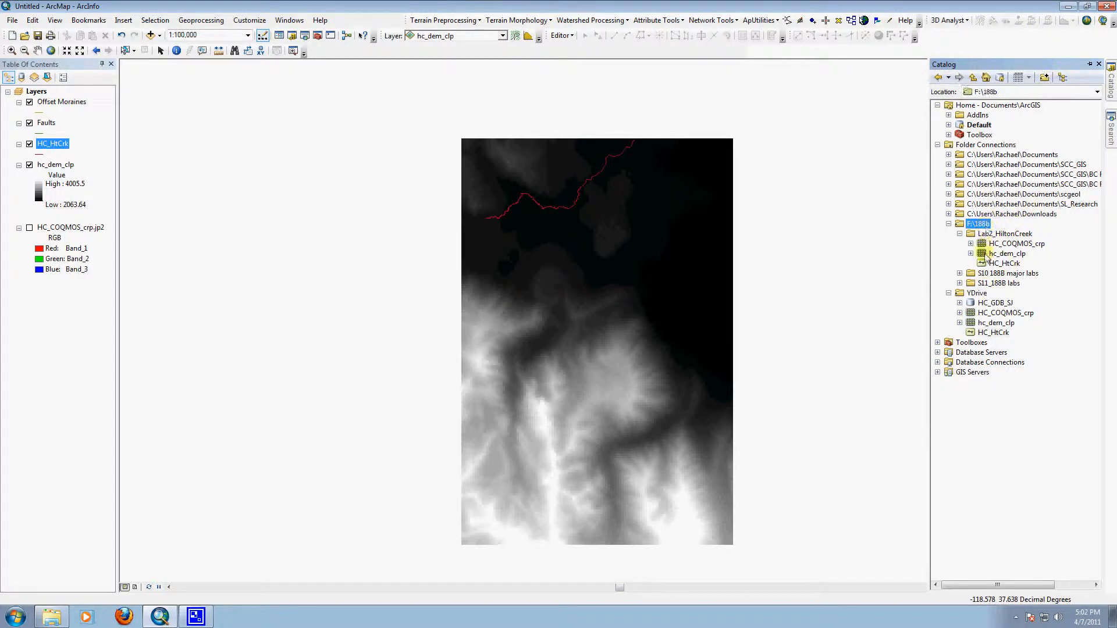
click(977, 294)
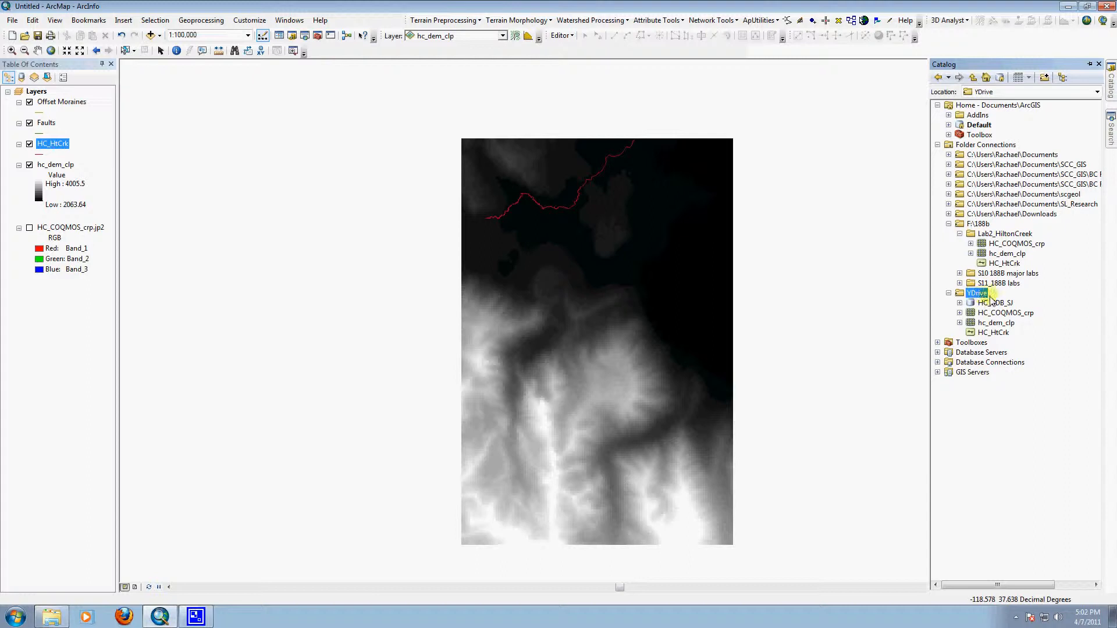
click(960, 303)
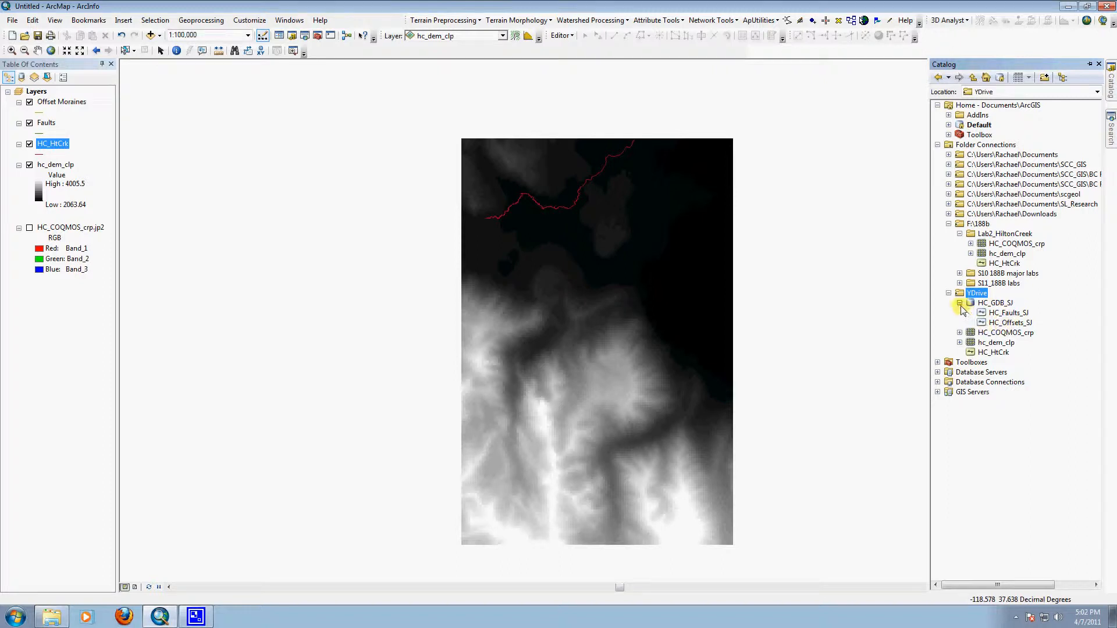
click(960, 303)
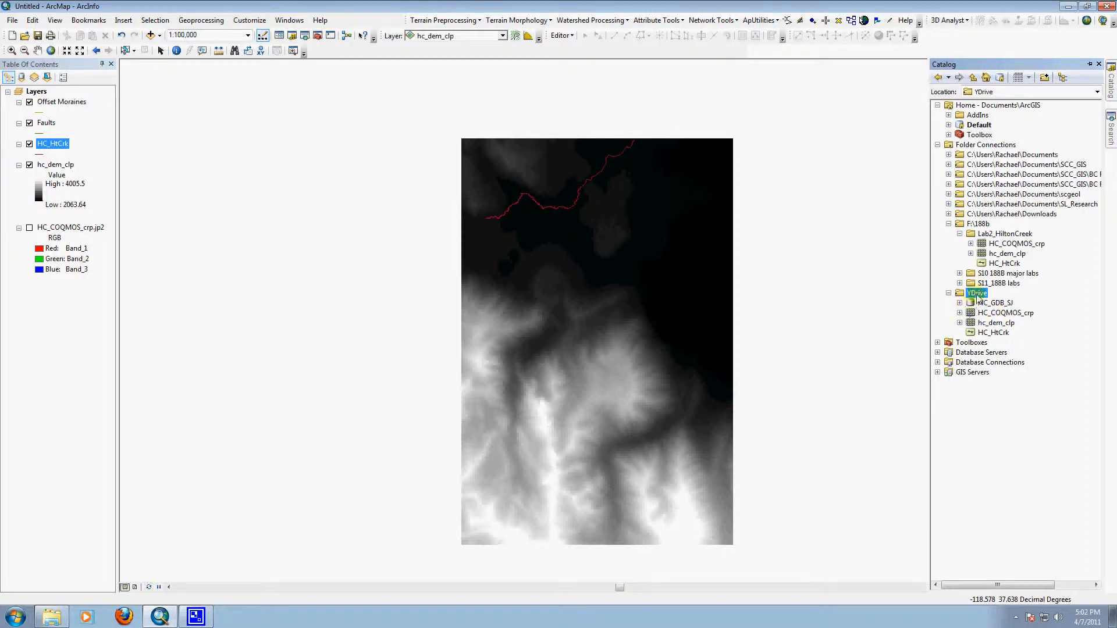
right_click(969, 292)
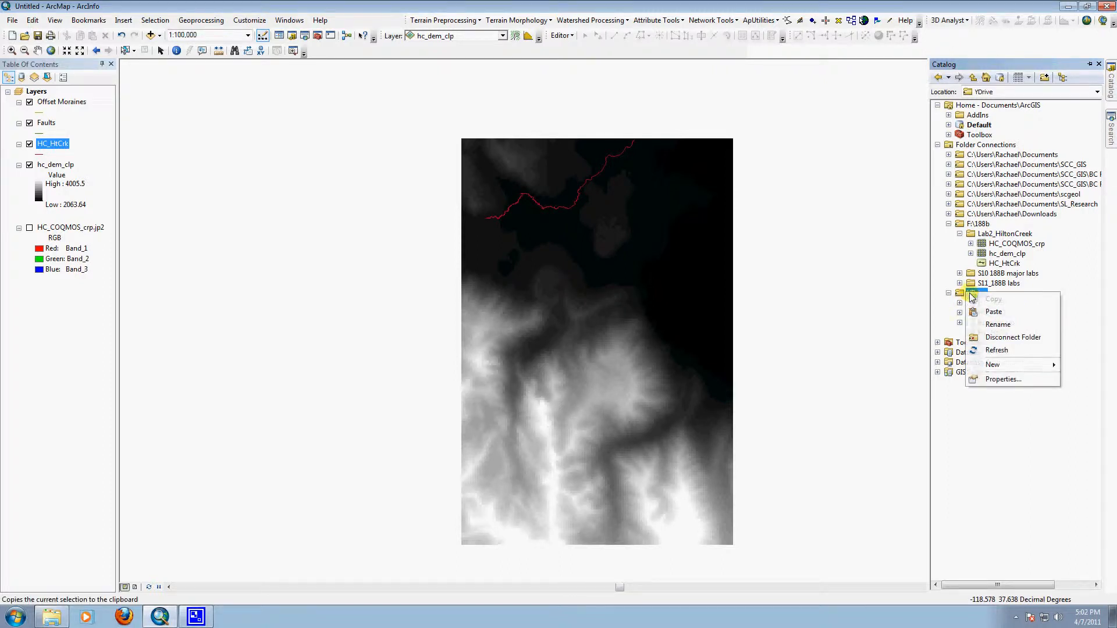
mouse_move(1020, 367)
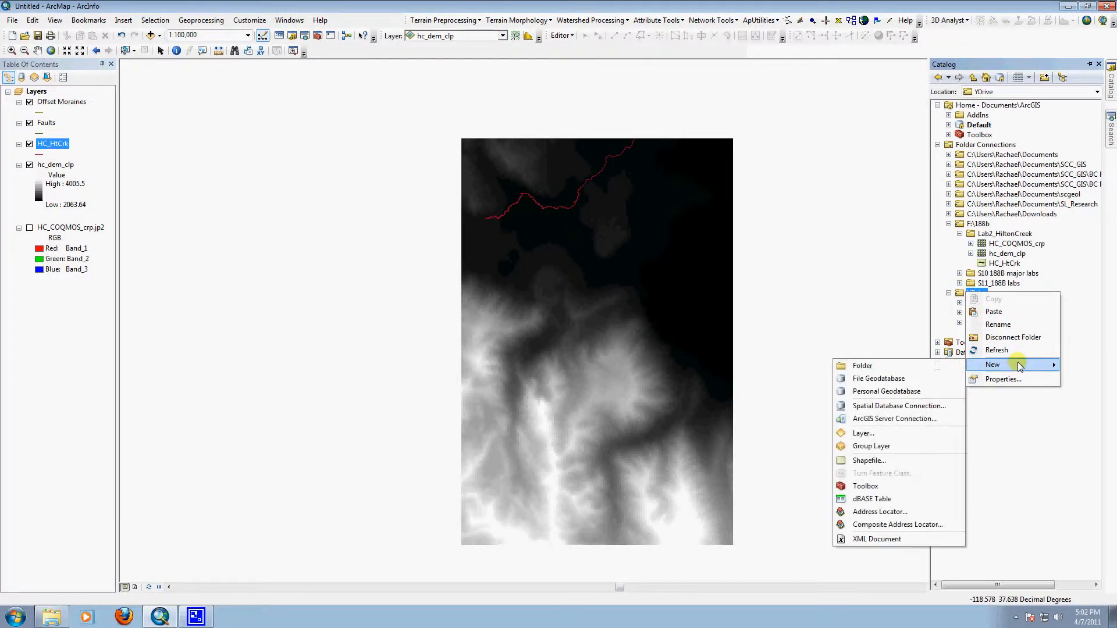
click(919, 365)
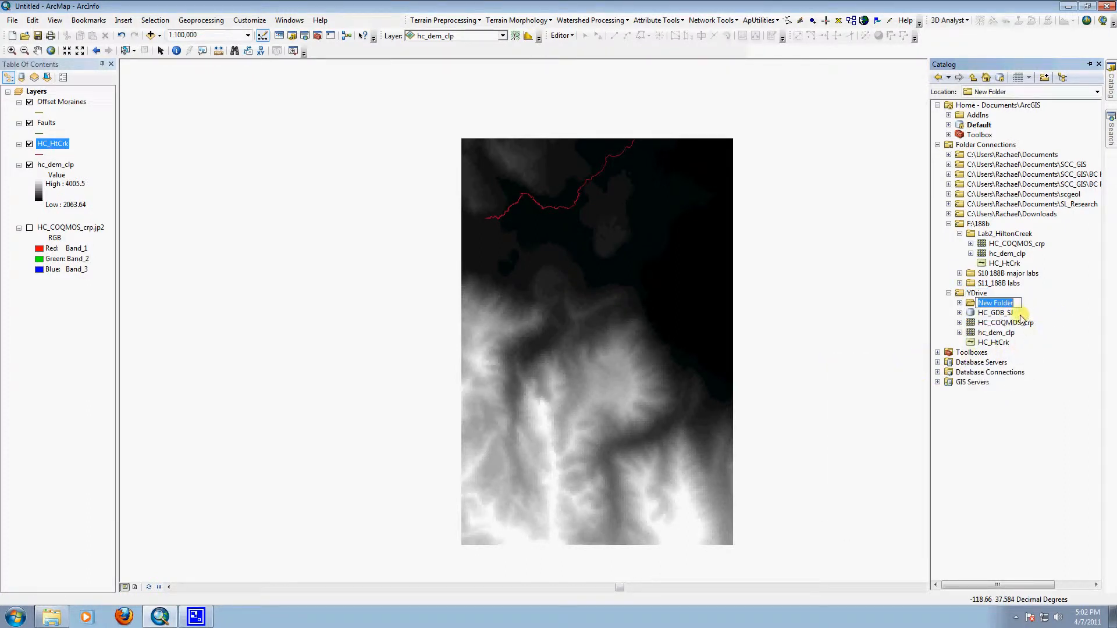
text(Creek)
key(Return)
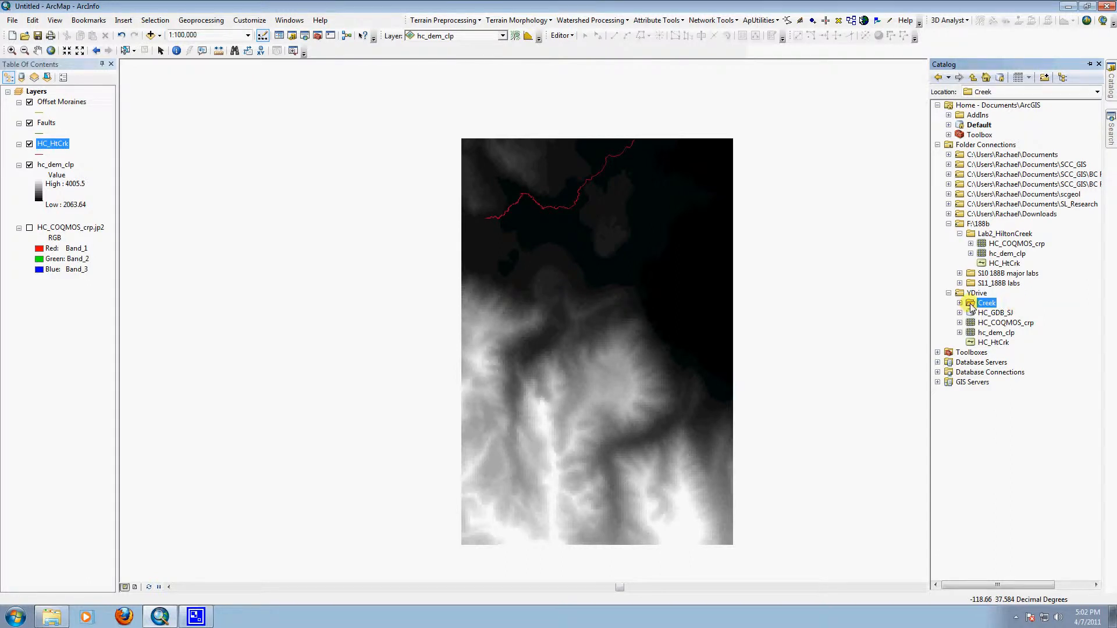
- Start a new point shapefile in the Creek folder and name it HC_HtCreek_Pts_SJ
right_click(971, 308)
mouse_move(1000, 376)
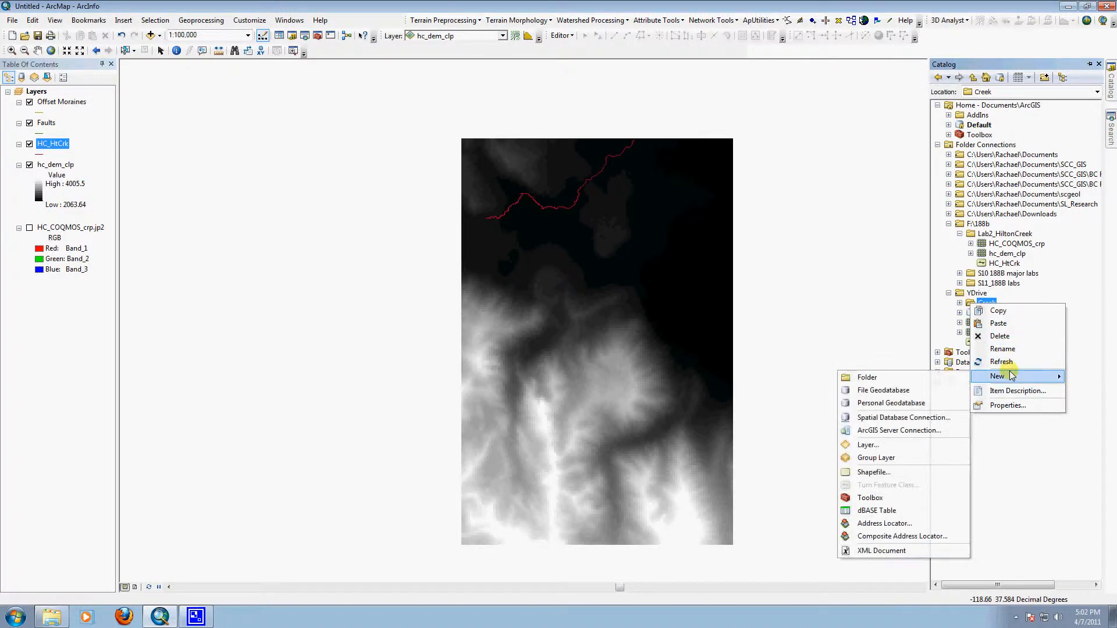
click(917, 472)
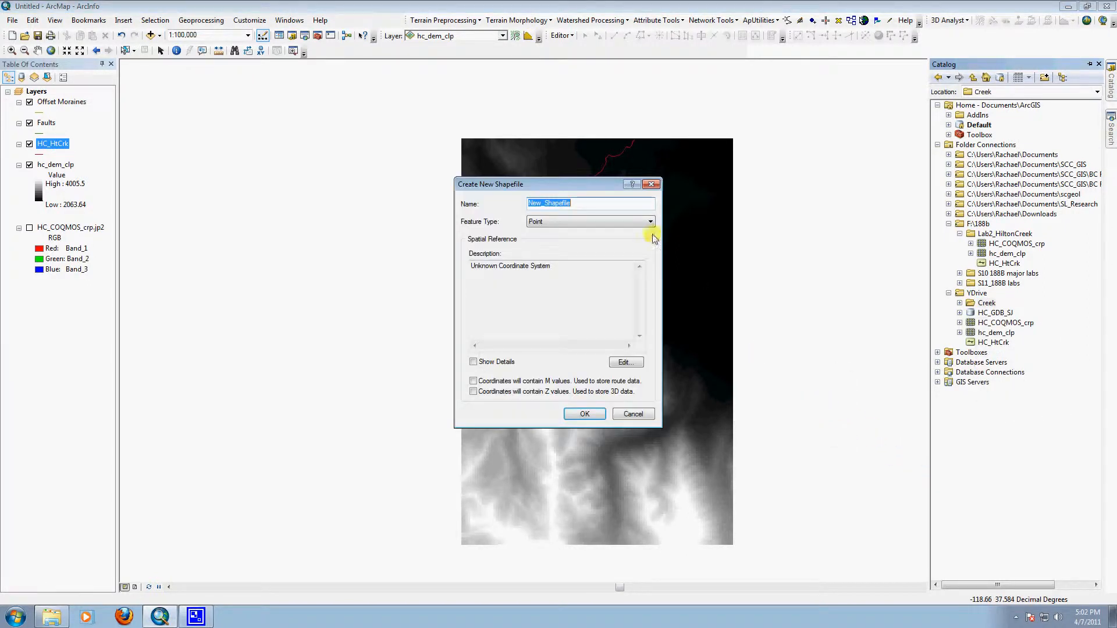
text(HC_HtCreek_Pts_SJ)
- Assign the predefined projected coordinate system NAD 1983 UTM Zone 11N to the new shapefile and create it
click(626, 362)
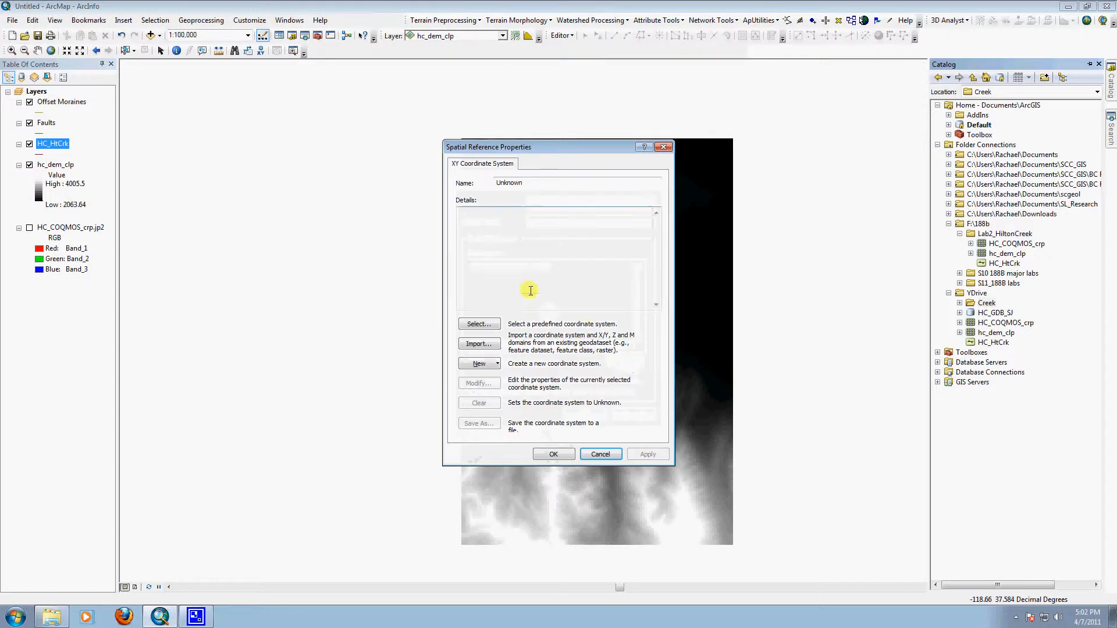
click(479, 322)
double_click(474, 257)
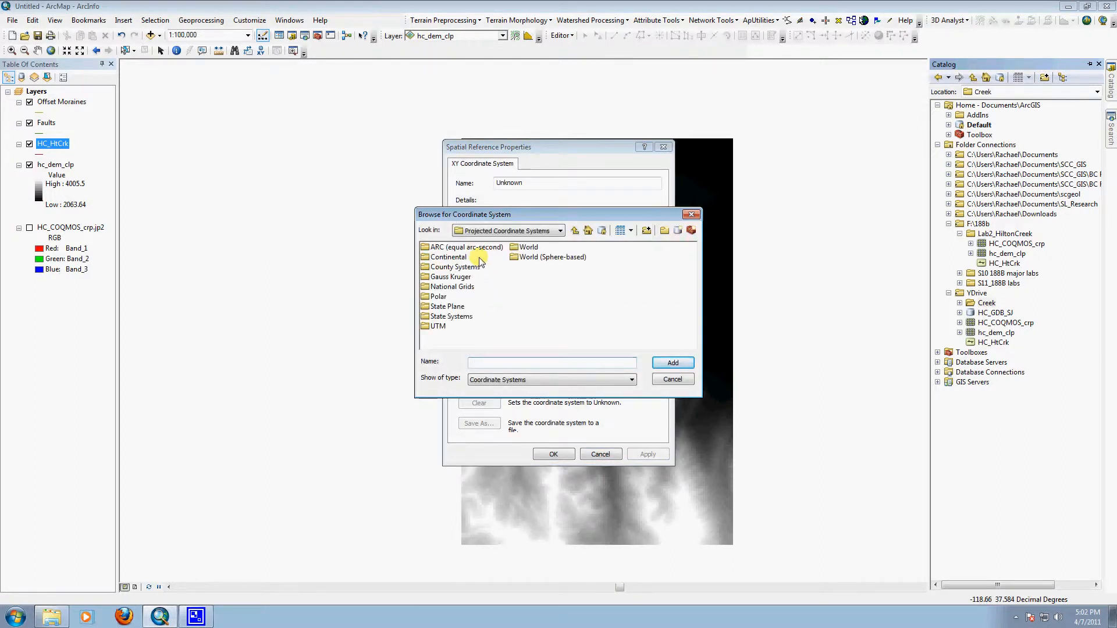
click(438, 327)
double_click(438, 327)
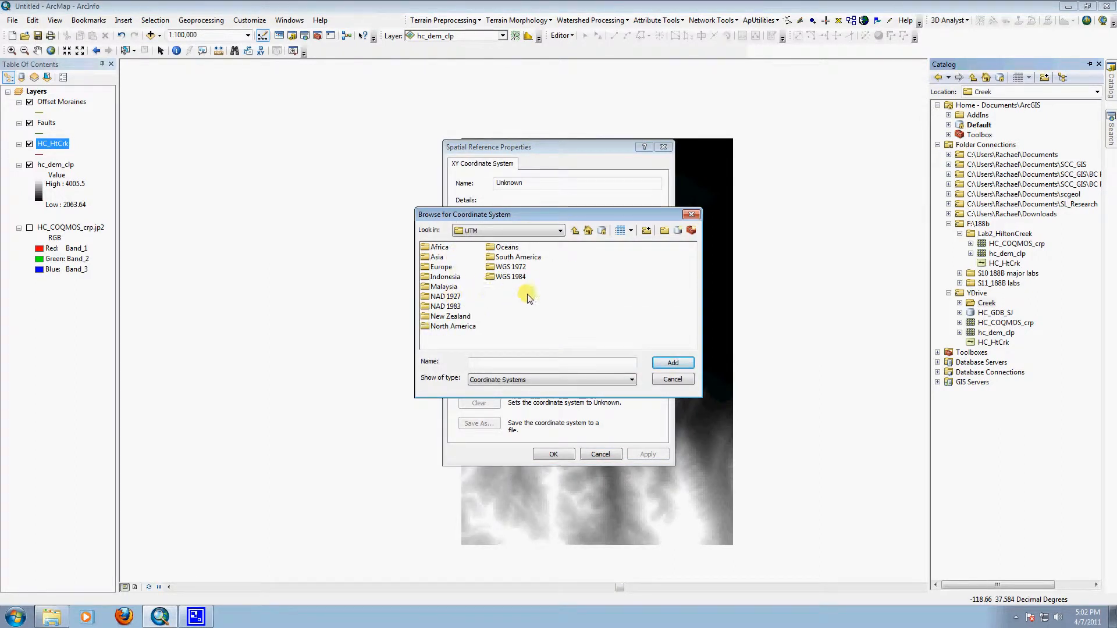
double_click(461, 298)
click(497, 257)
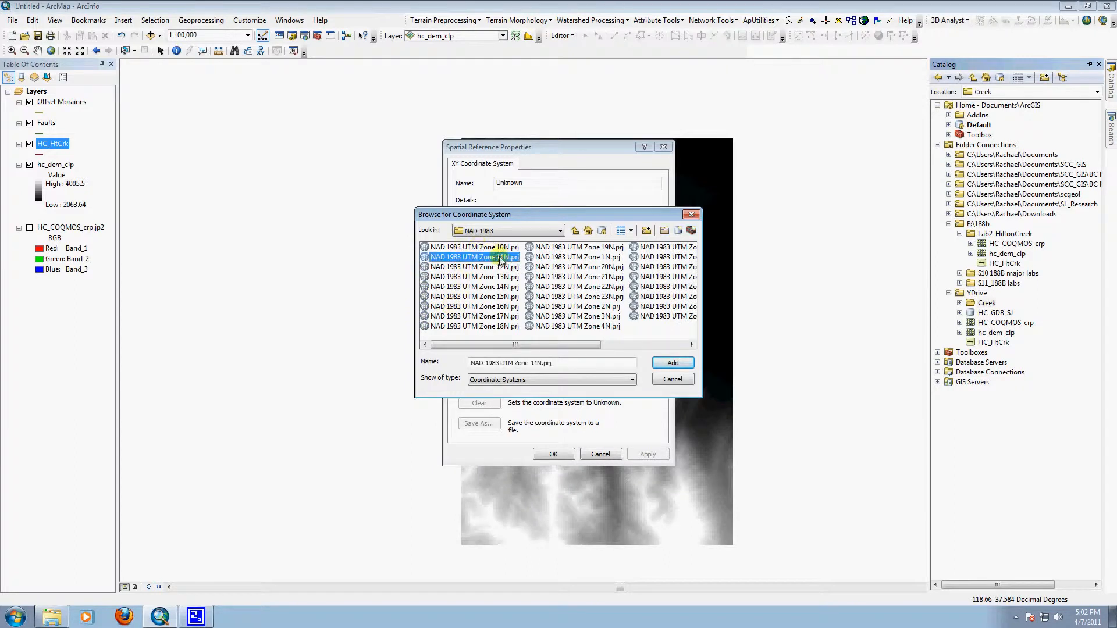
click(673, 363)
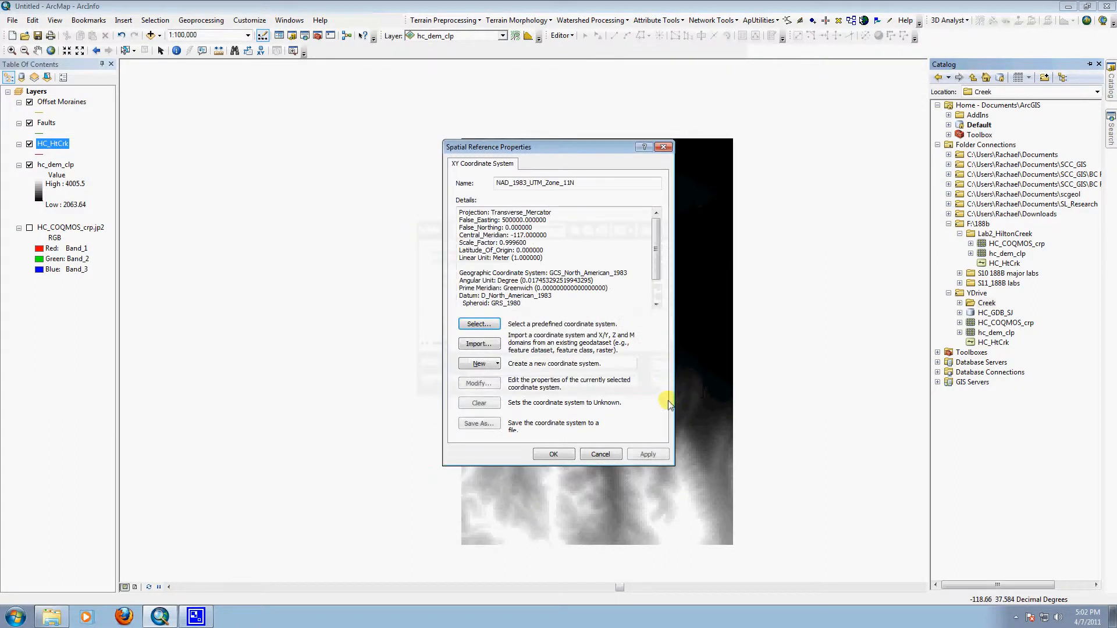
click(558, 454)
click(585, 414)
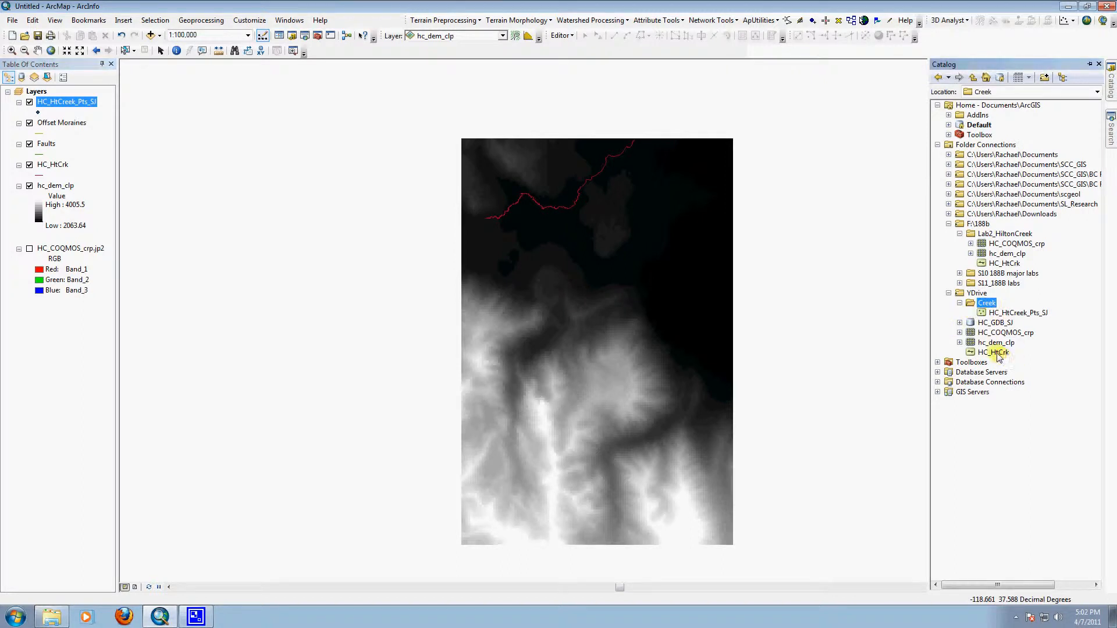
- Move the HC_HtCrk shapefile from YDrive into the Creek folder and add it to the map again from there
drag(993, 352, 990, 305)
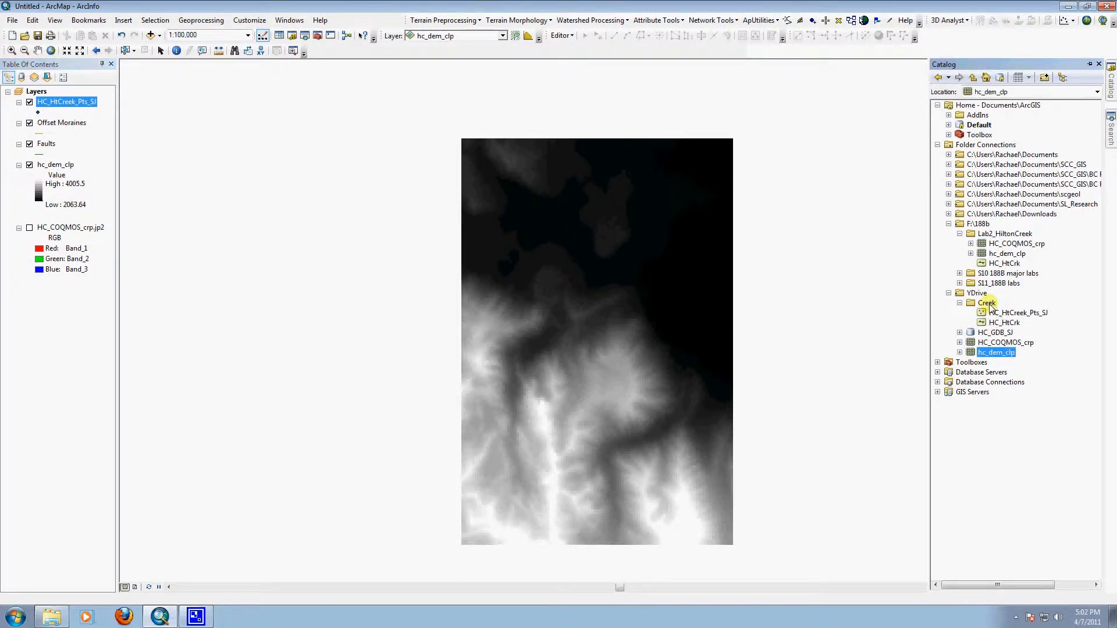
click(1012, 322)
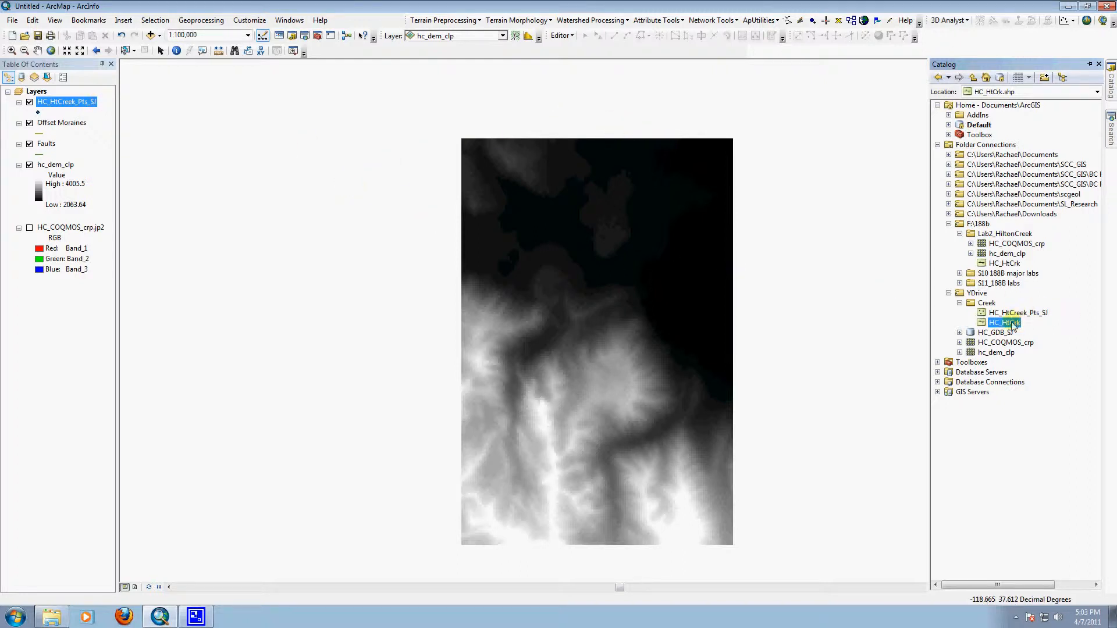
drag(671, 267, 671, 266)
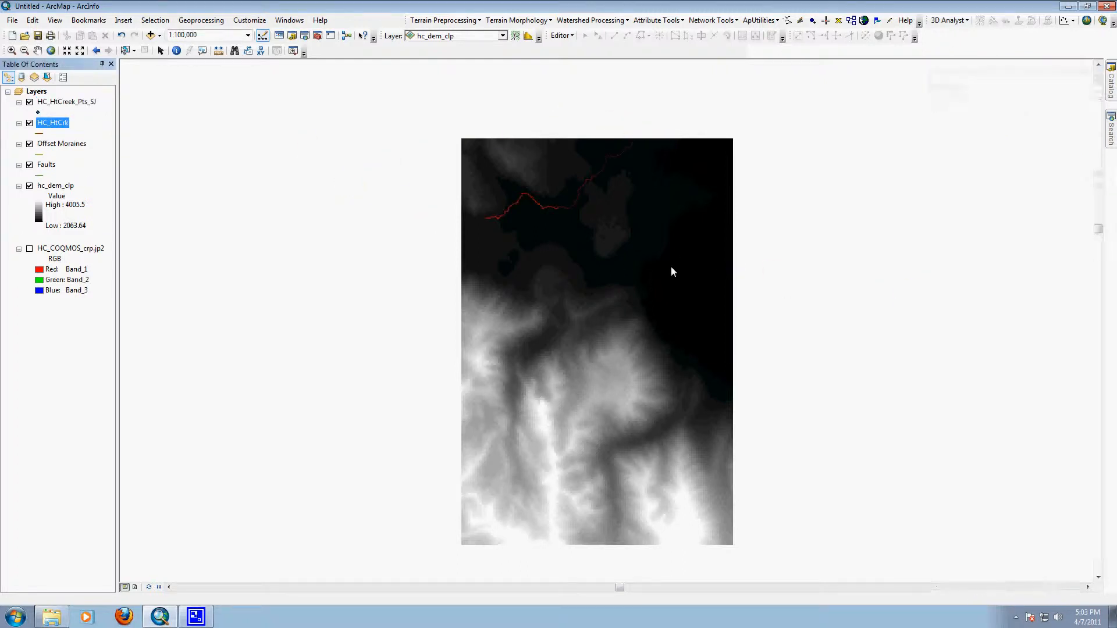
click(42, 122)
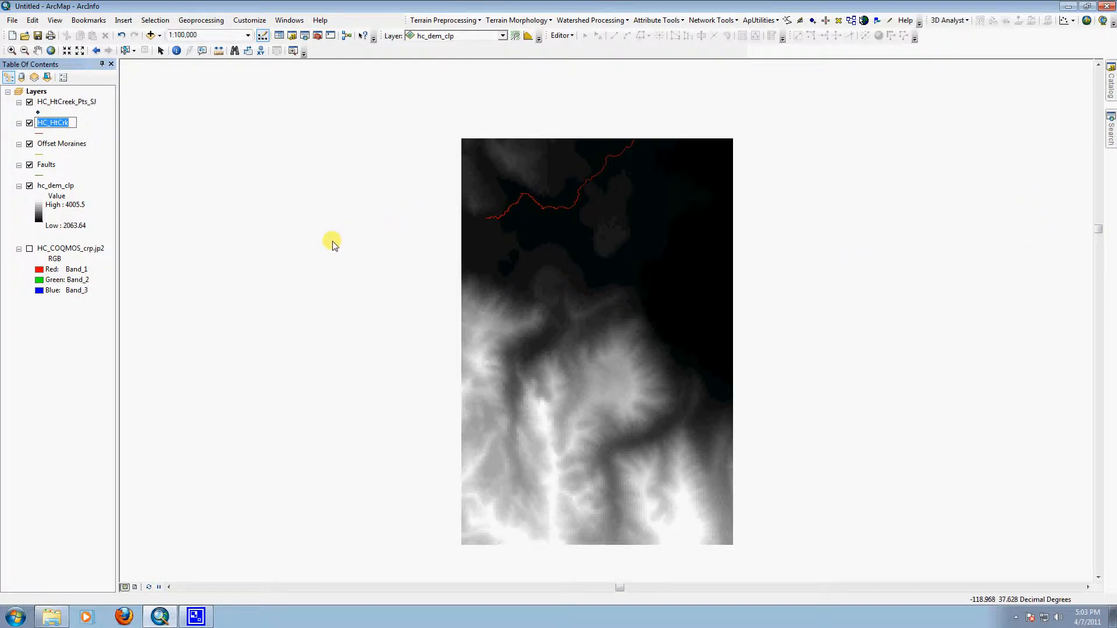
click(245, 317)
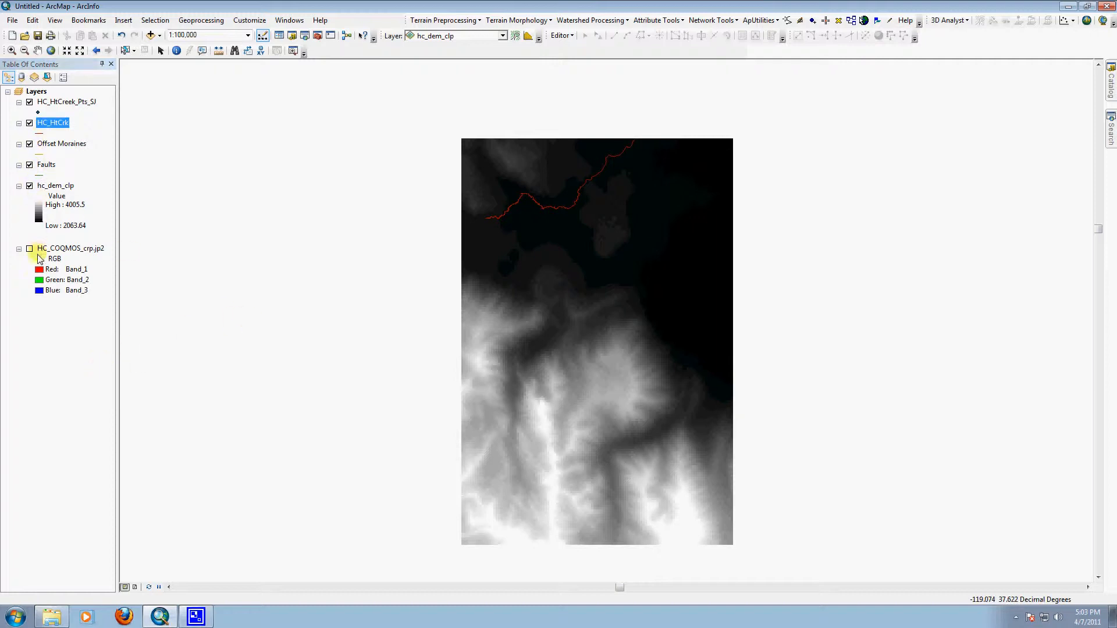
- Show the HC_COQMOS_crp.jp2 imagery, place it directly above hc_dem_clp in the layer order, and hide hc_dem_clp
click(29, 249)
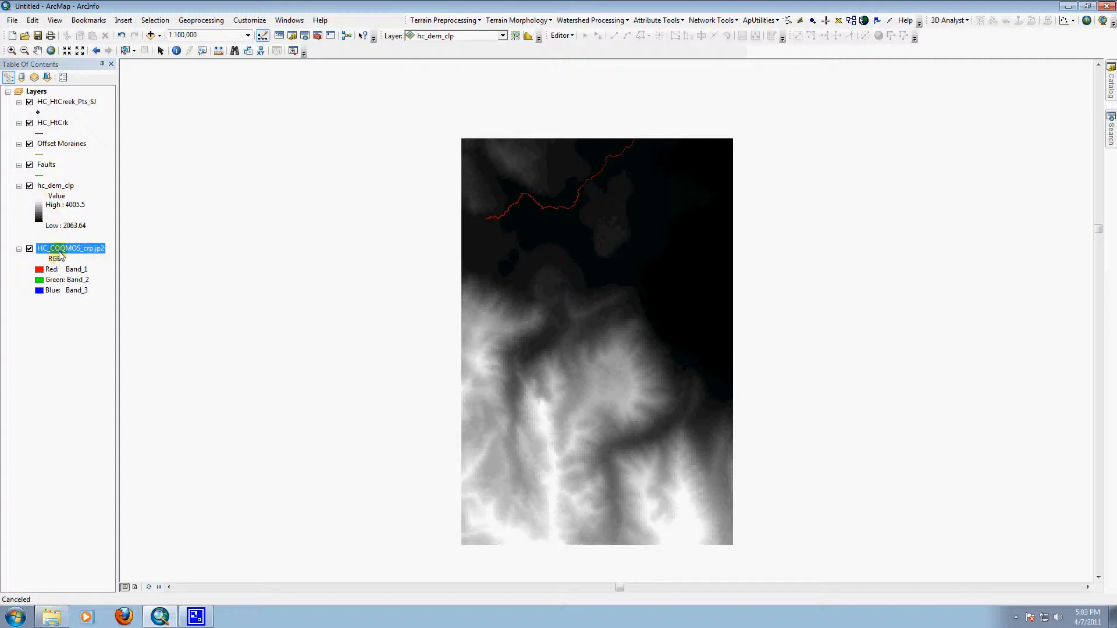
drag(55, 250, 56, 177)
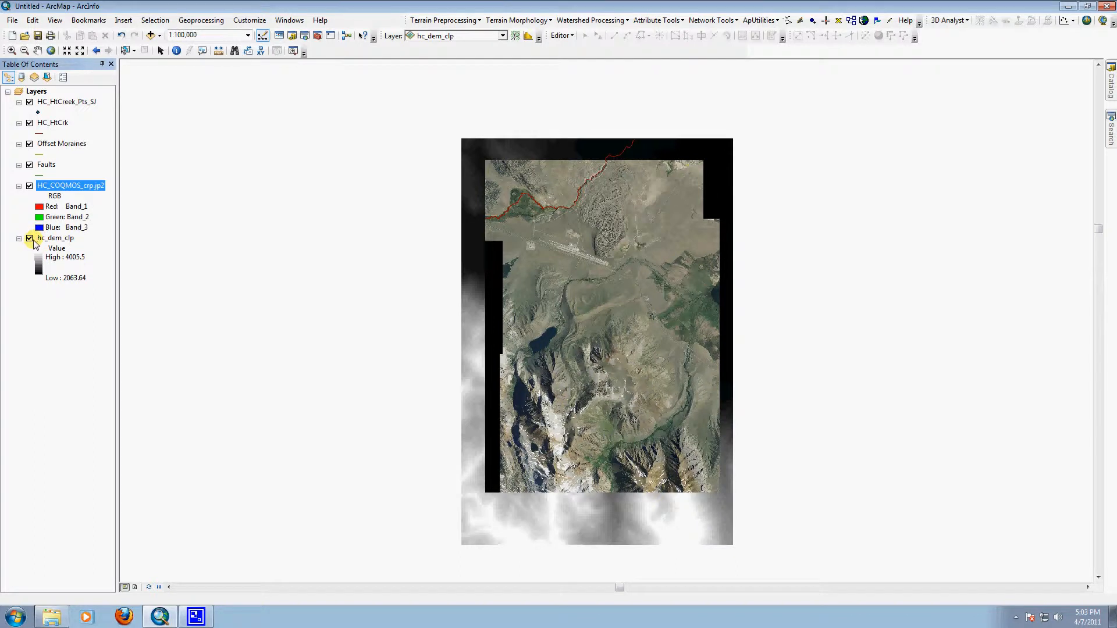
click(29, 238)
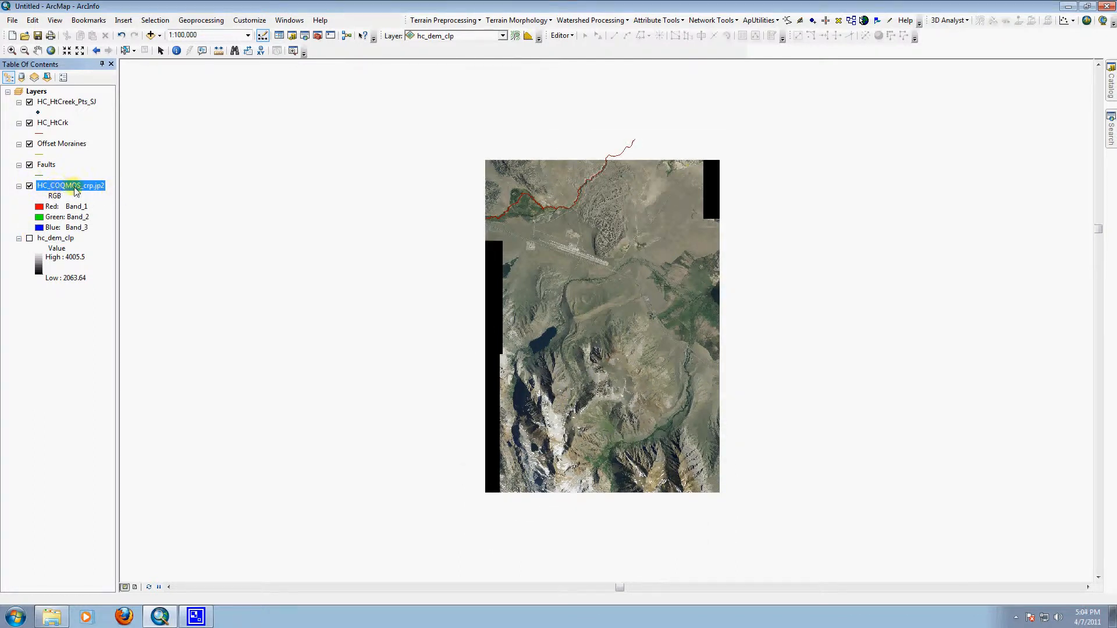
- Examine the imagery's detail just north of the airstrip and check the cell size and linear unit in the HC_COQMOS_crp.jp2 layer properties
click(11, 50)
drag(592, 258, 637, 297)
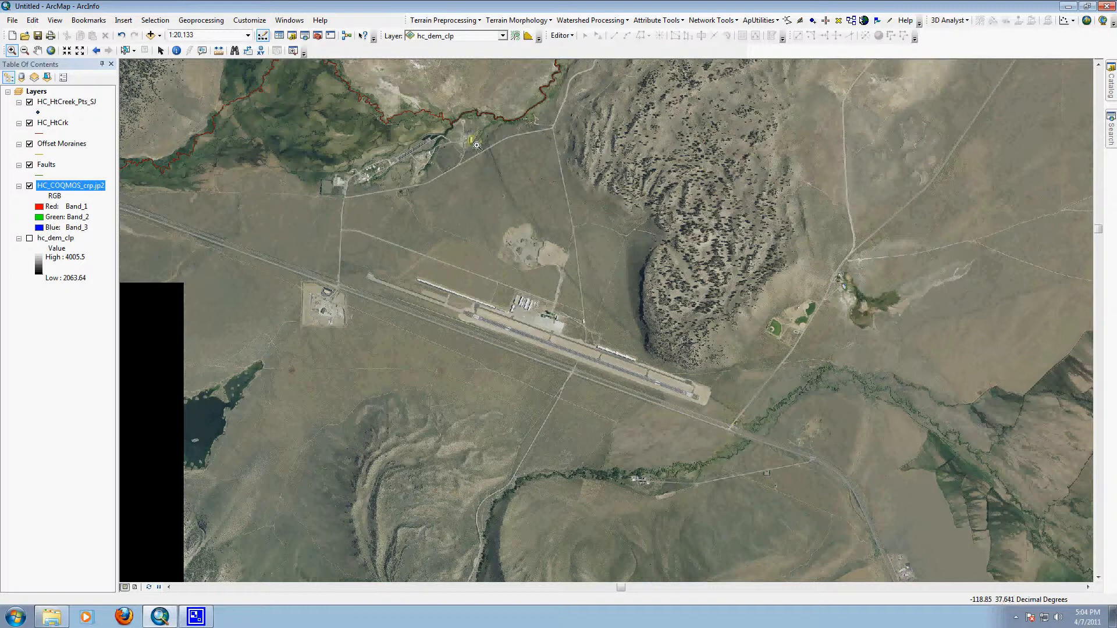
click(561, 248)
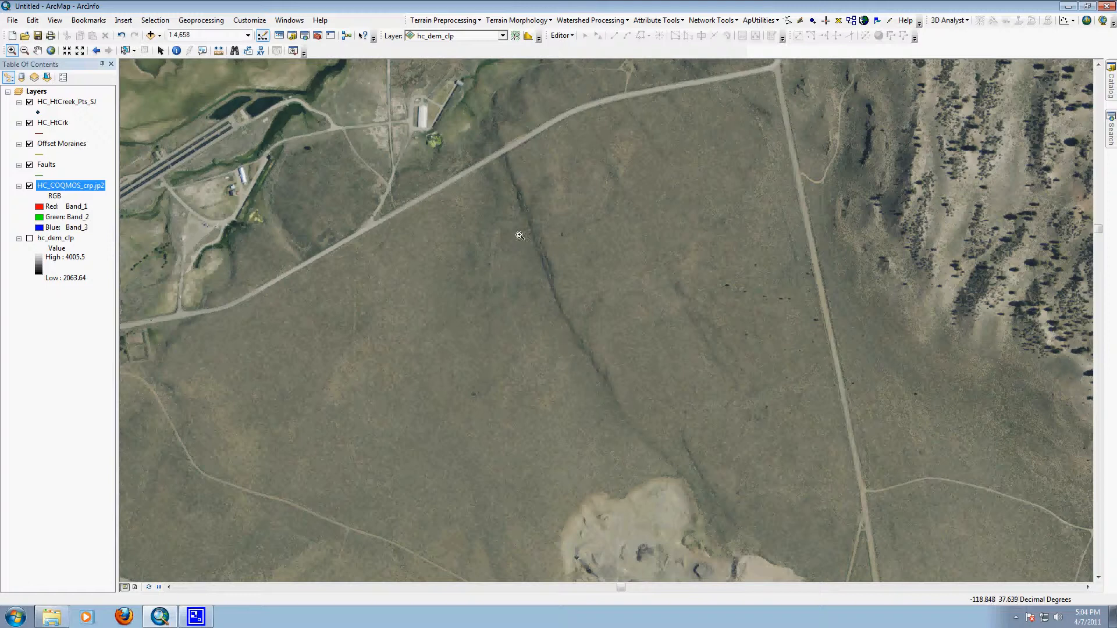
click(568, 294)
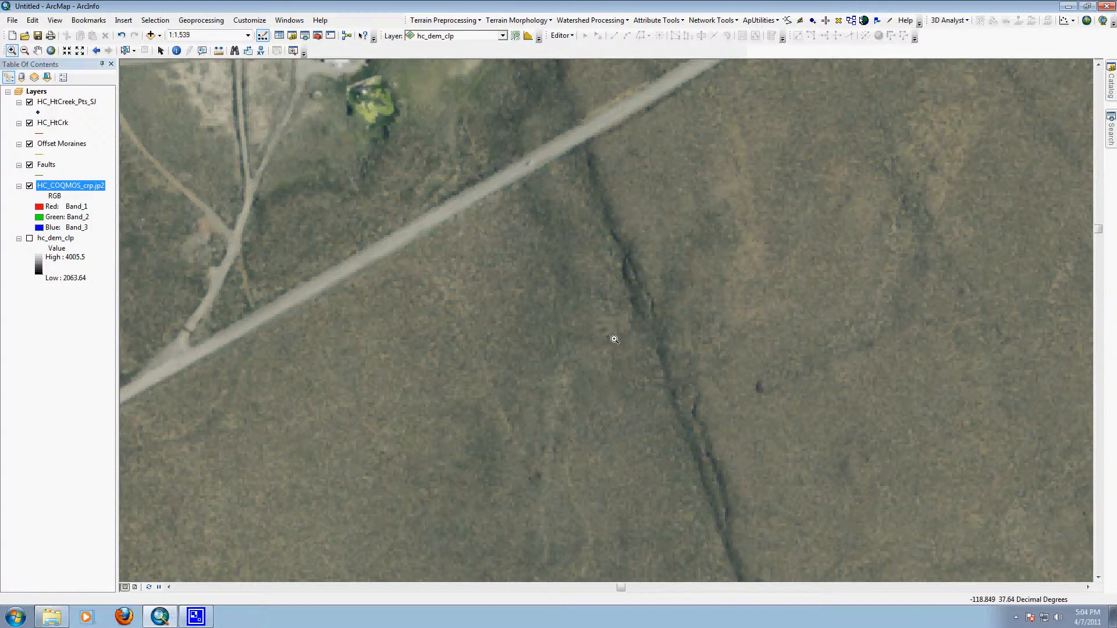
click(62, 184)
right_click(64, 188)
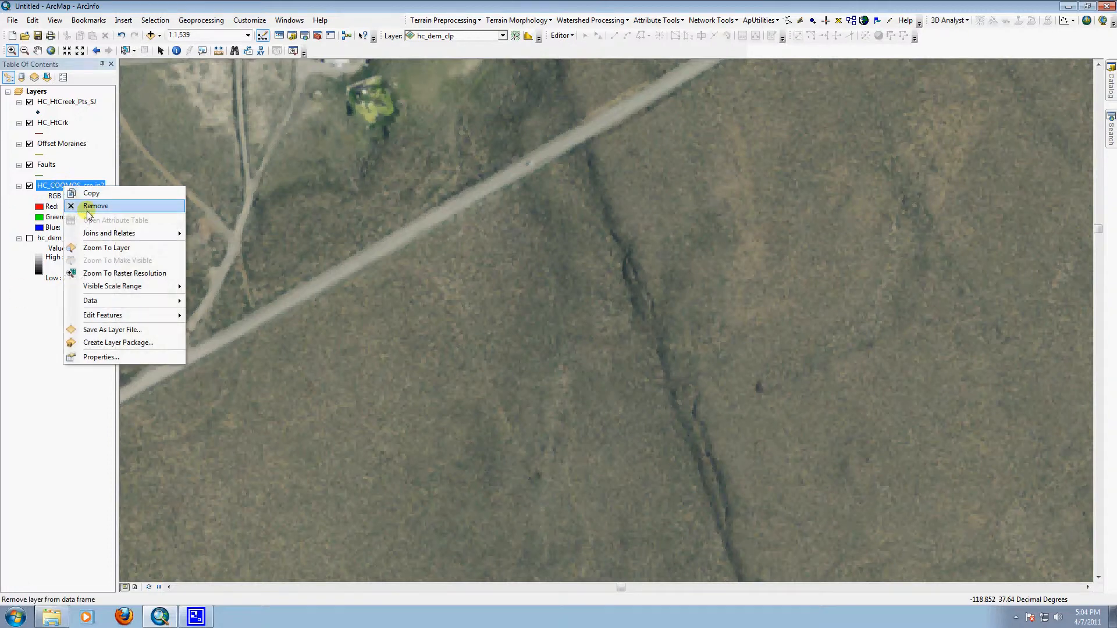
click(138, 357)
click(397, 193)
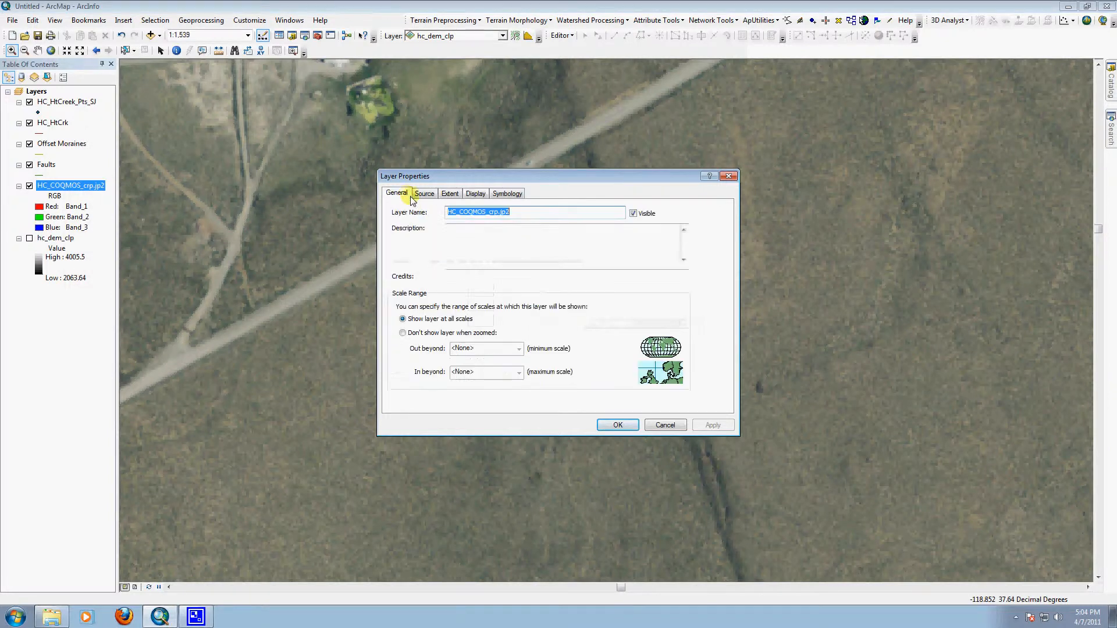
click(423, 193)
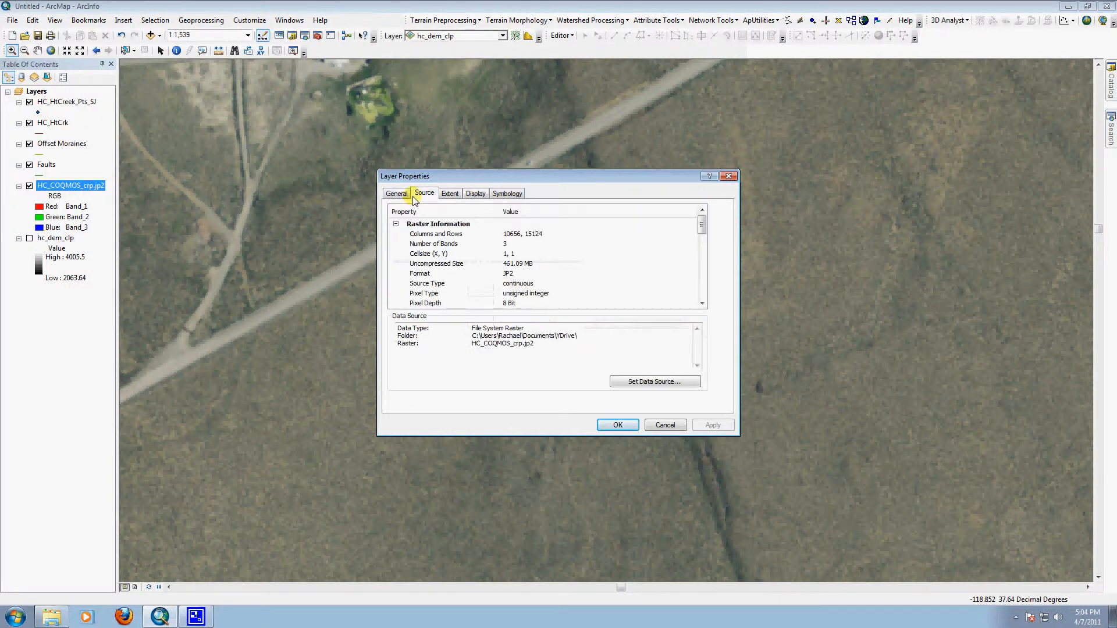
click(433, 253)
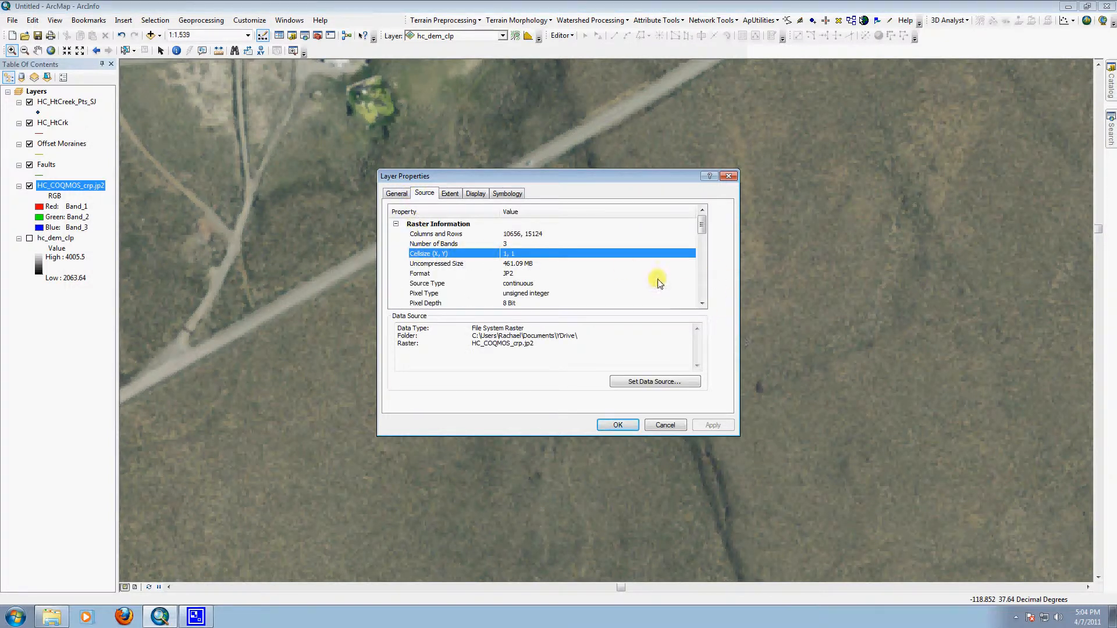
scroll(655, 279, down, 4)
scroll(655, 282, down, 1)
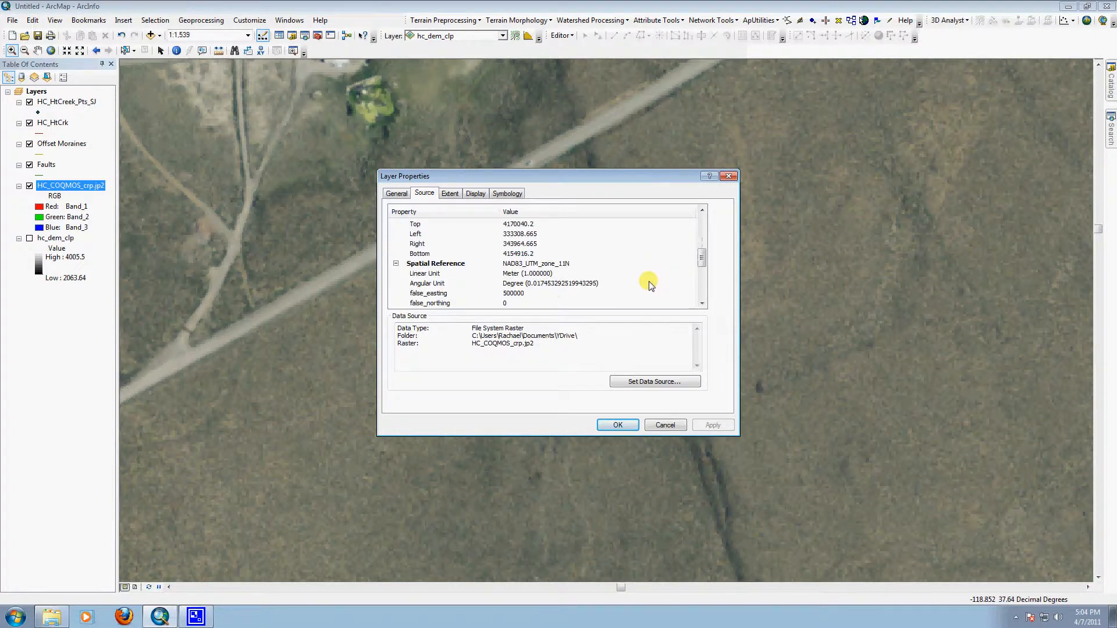
click(512, 274)
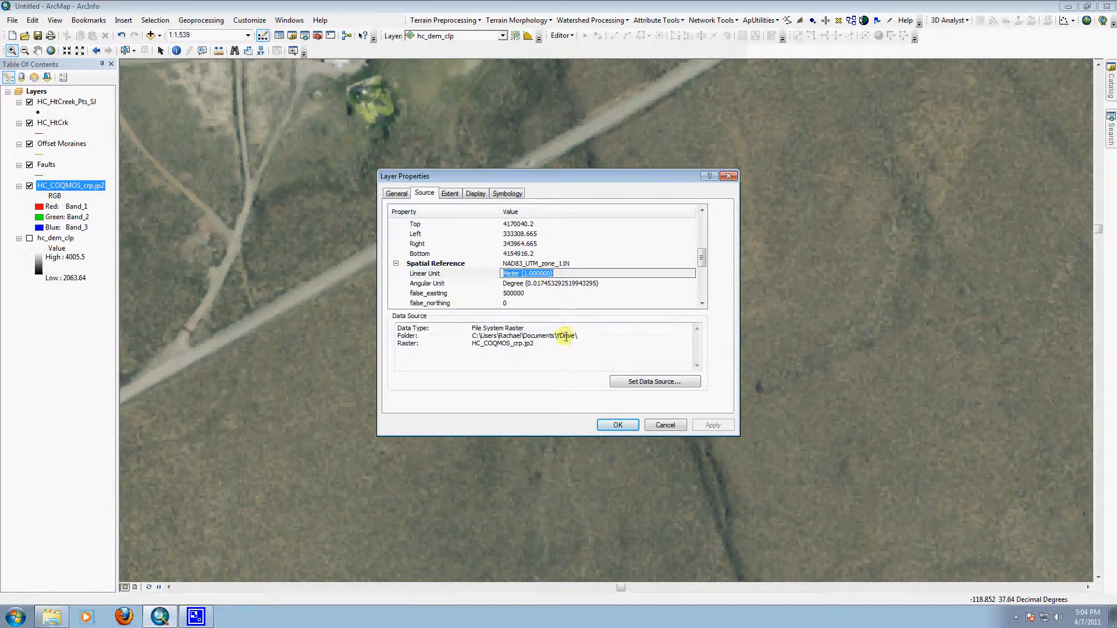
click(617, 425)
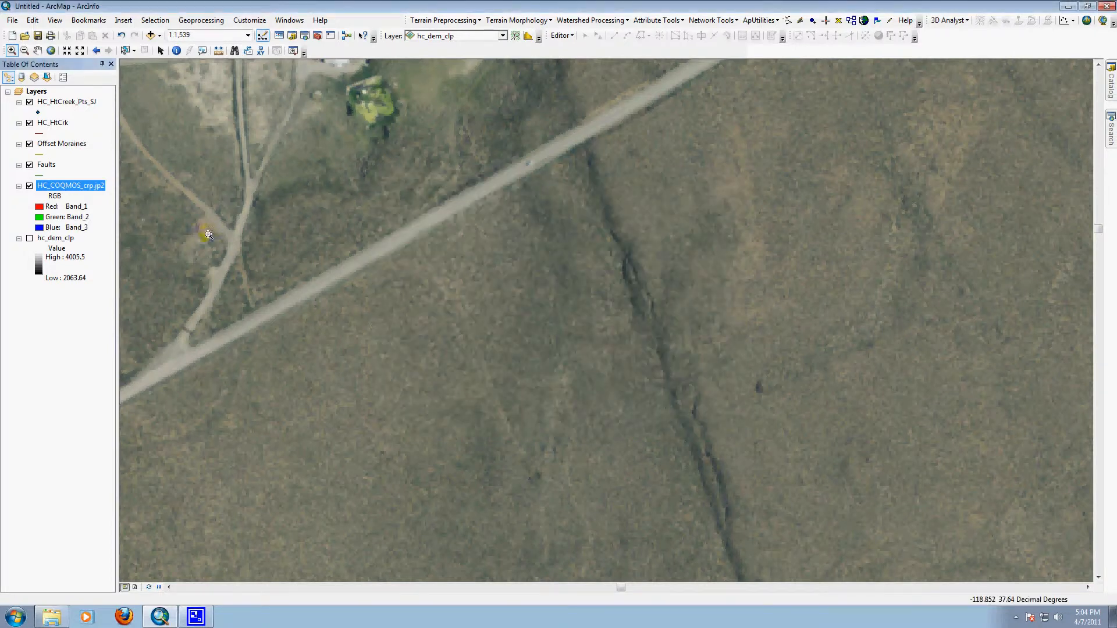
scroll(758, 369, down, 4)
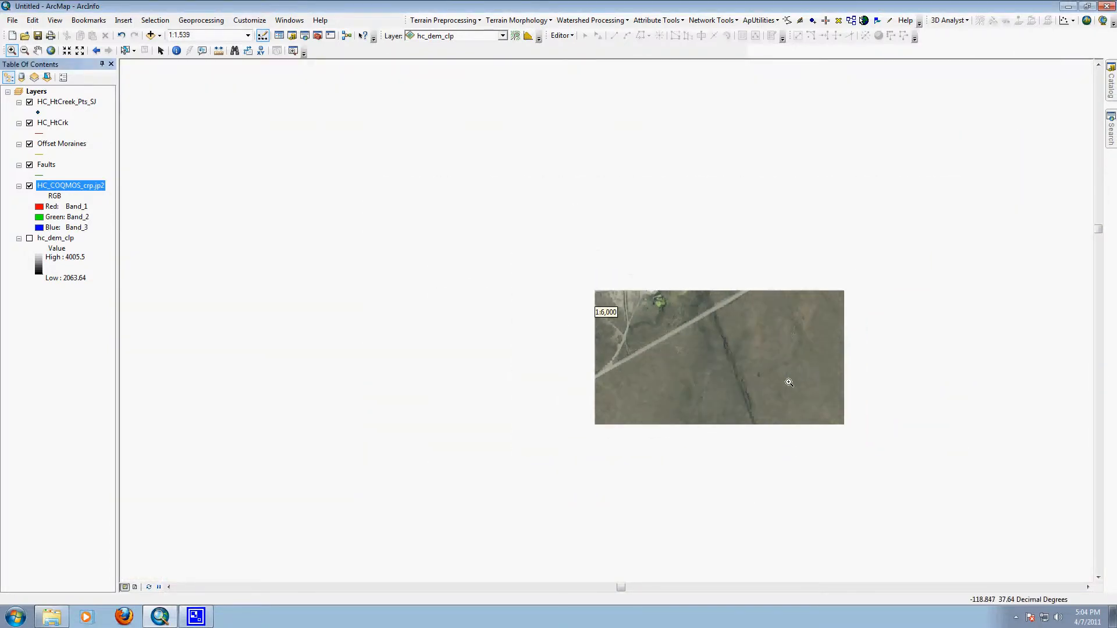
- Hide the HC_COQMOS_crp.jp2 imagery and show the hc_dem_clp elevation layer instead
scroll(789, 382, down, 1)
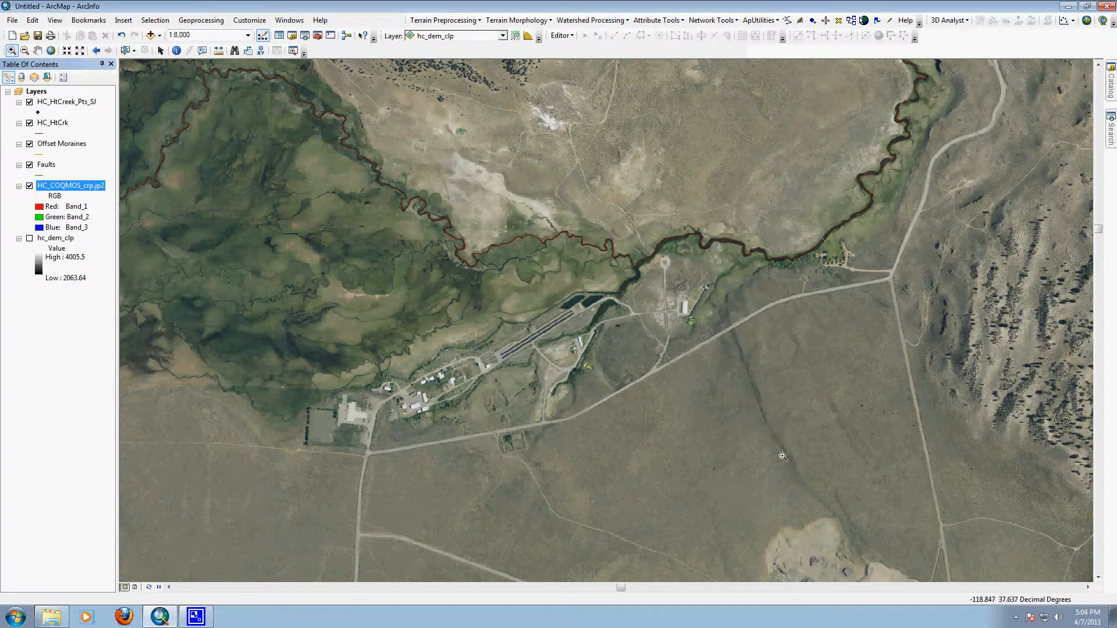
click(29, 186)
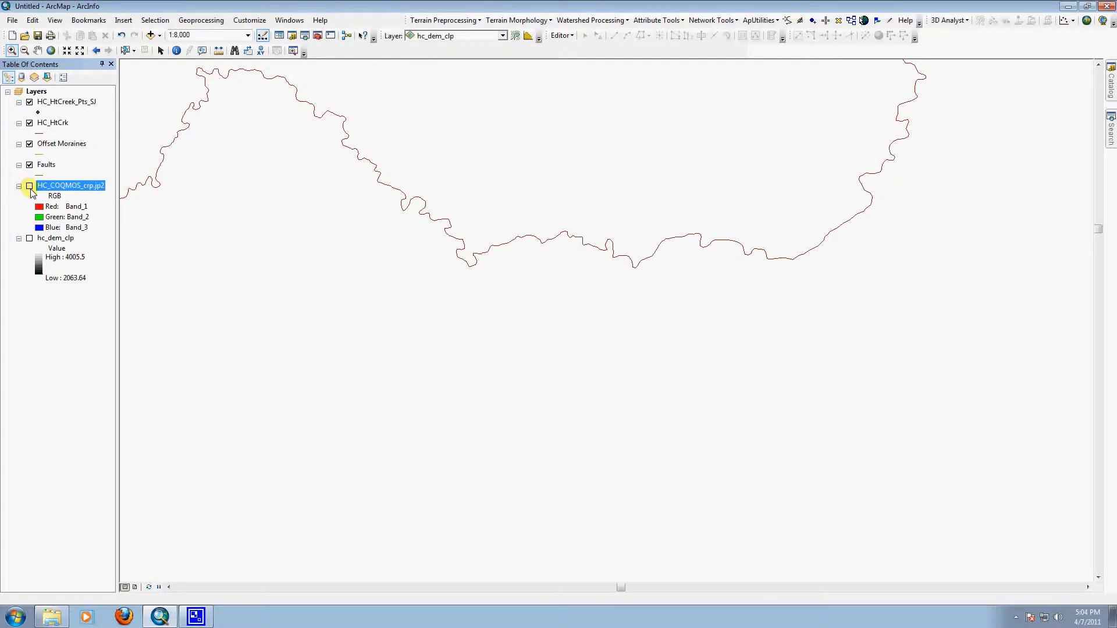
click(30, 239)
scroll(897, 397, up, 5)
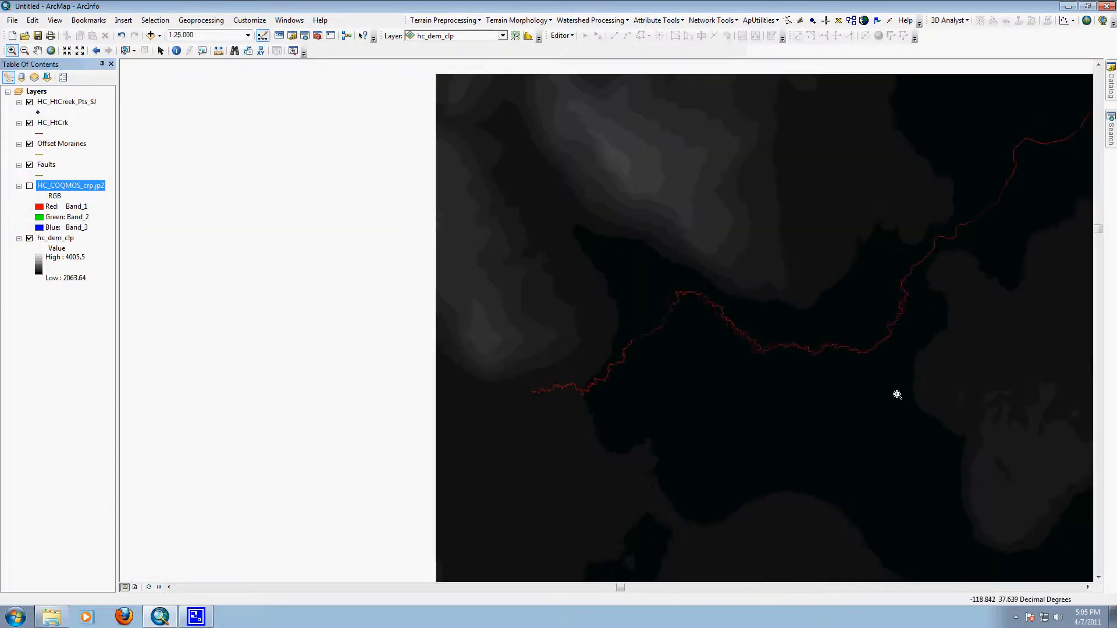
scroll(896, 396, up, 3)
- Check the cell size and linear unit in the hc_dem_clp layer properties
right_click(61, 240)
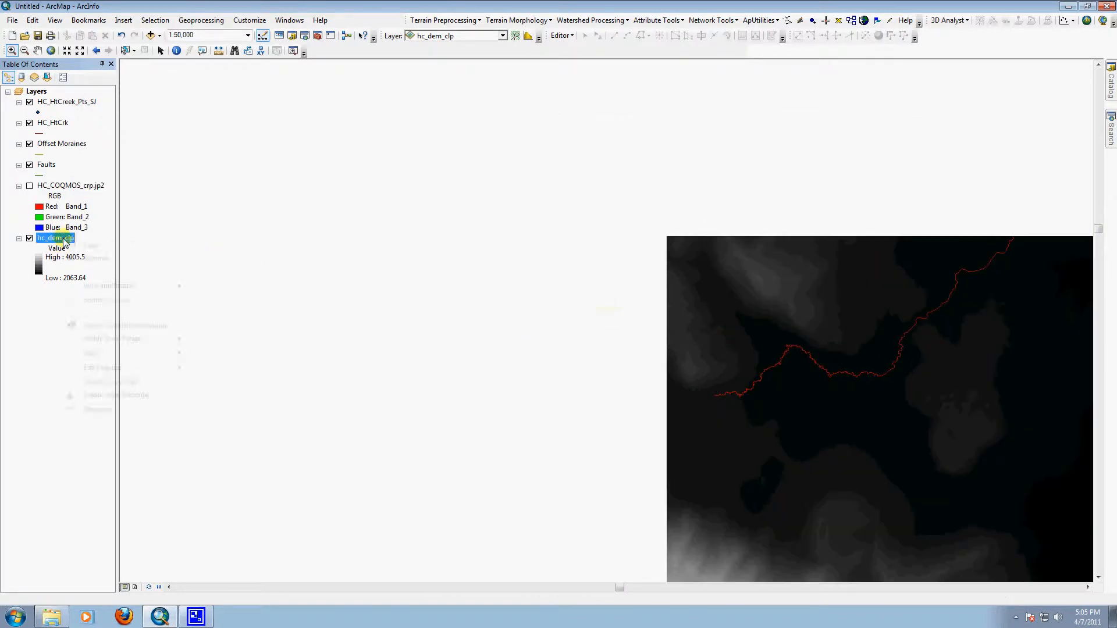
click(111, 407)
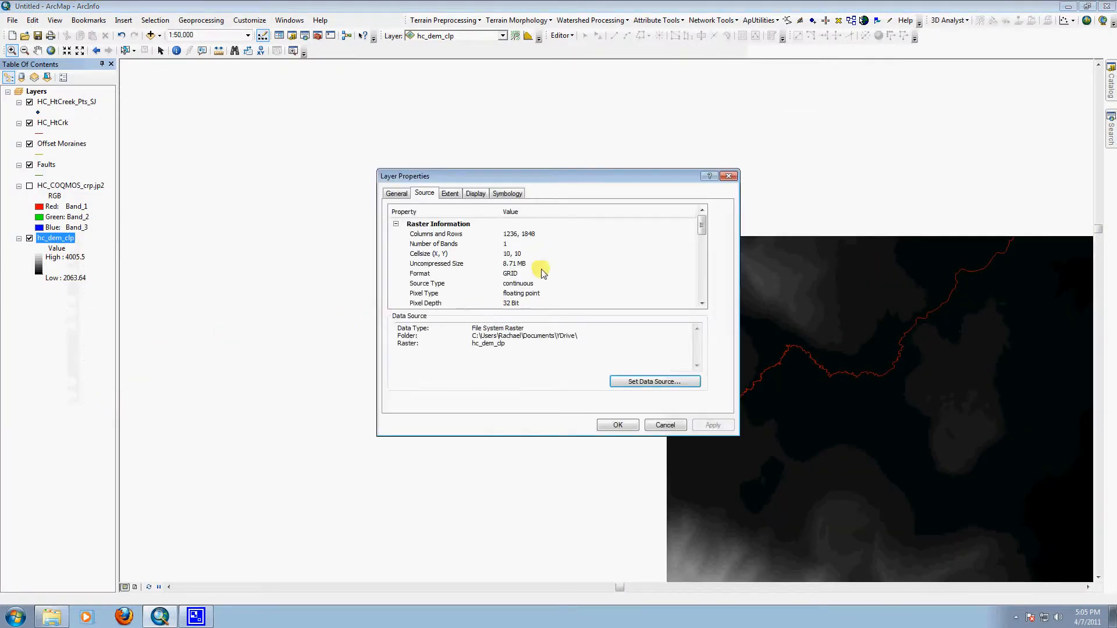
click(521, 254)
scroll(605, 322, down, 4)
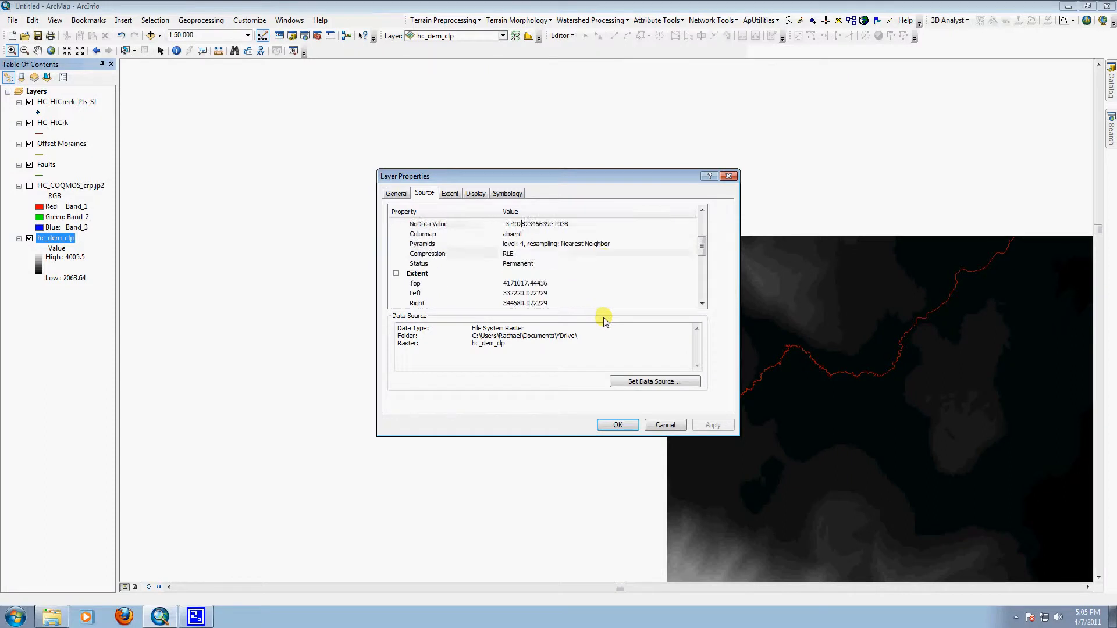
click(518, 303)
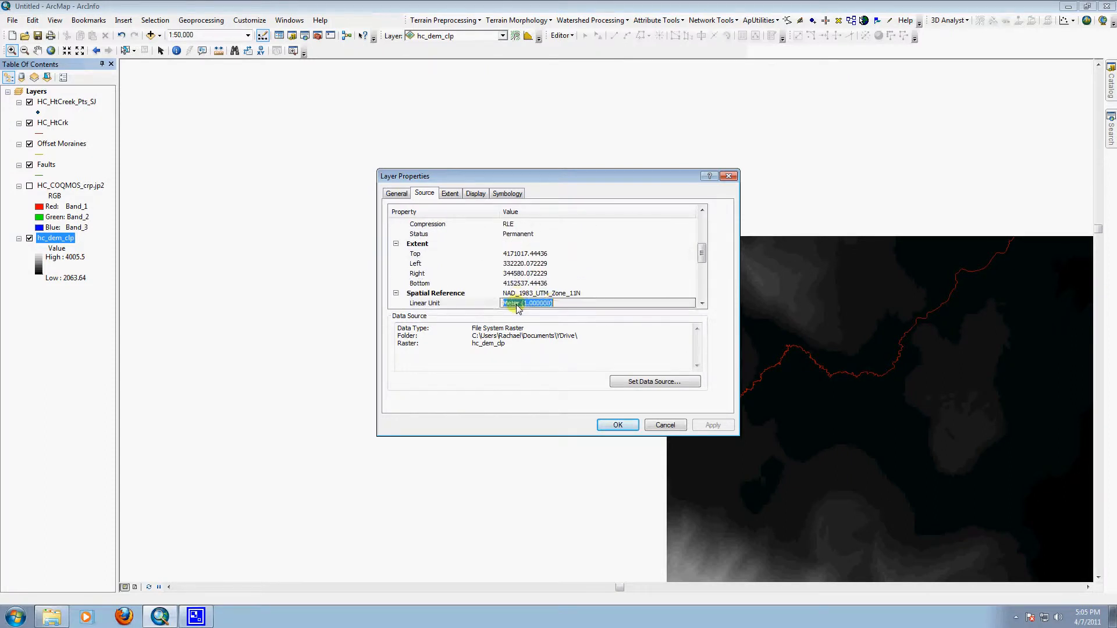
click(665, 424)
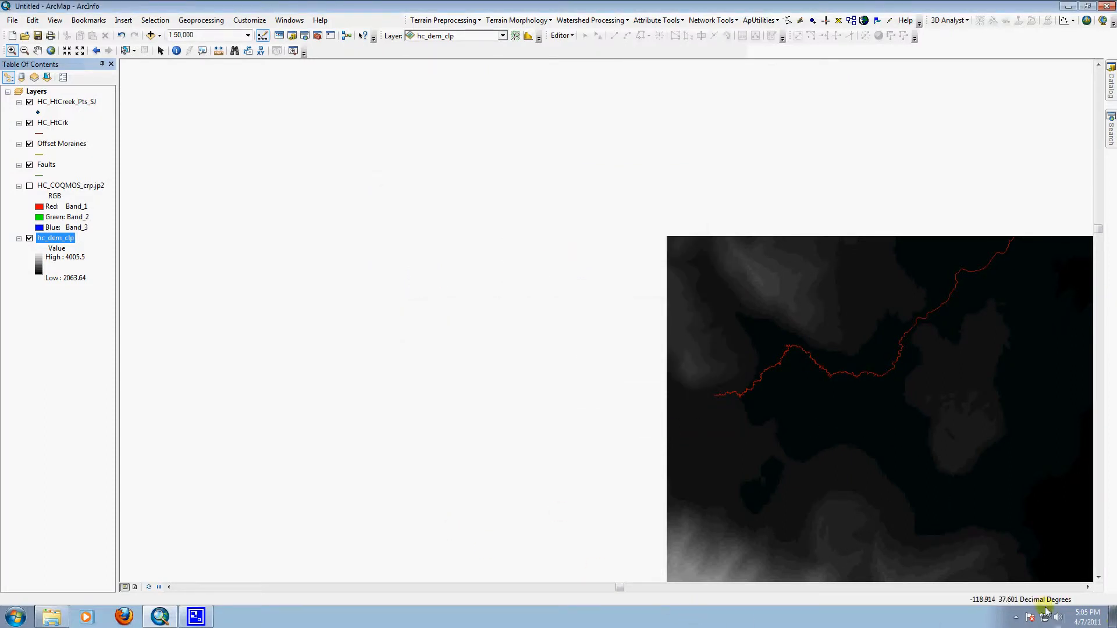
- Fit the map view to the full extent of the hc_dem_clp layer
click(1088, 587)
click(1098, 577)
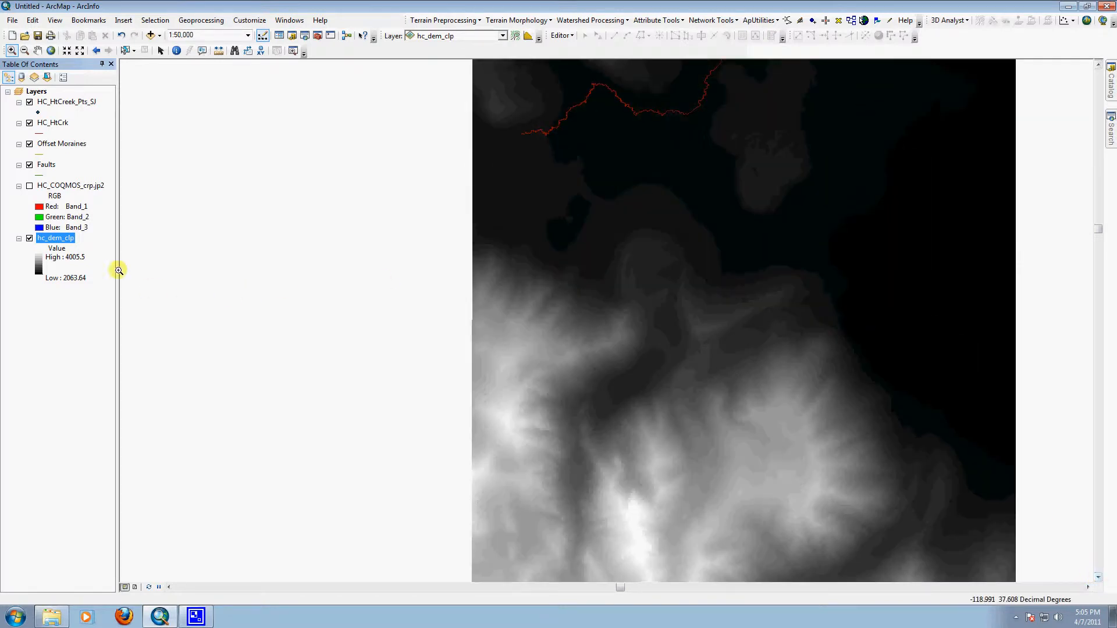
right_click(50, 238)
click(110, 301)
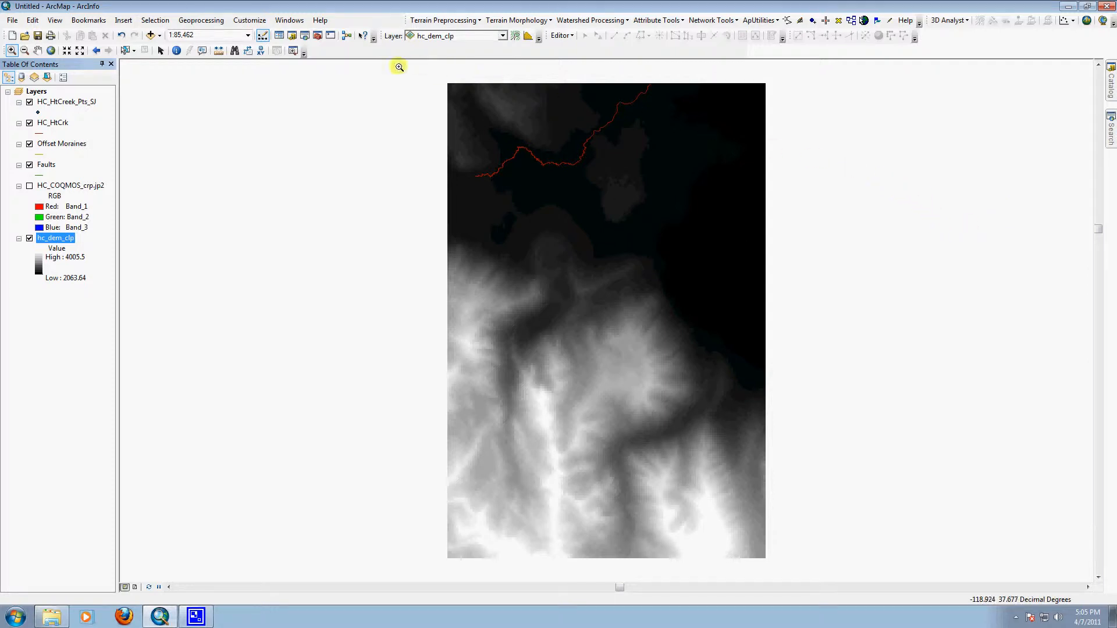
- Locate the Hillshade tool in ArcToolbox among the 3D Analyst Raster Surface tools and look over its parameters
click(318, 38)
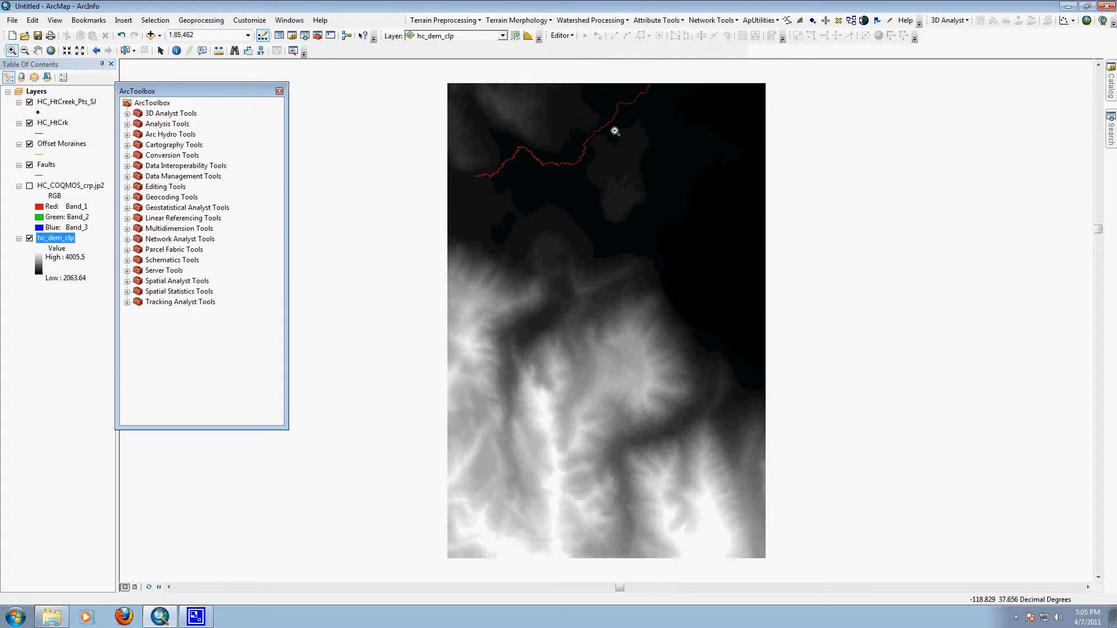
drag(207, 91, 1088, 326)
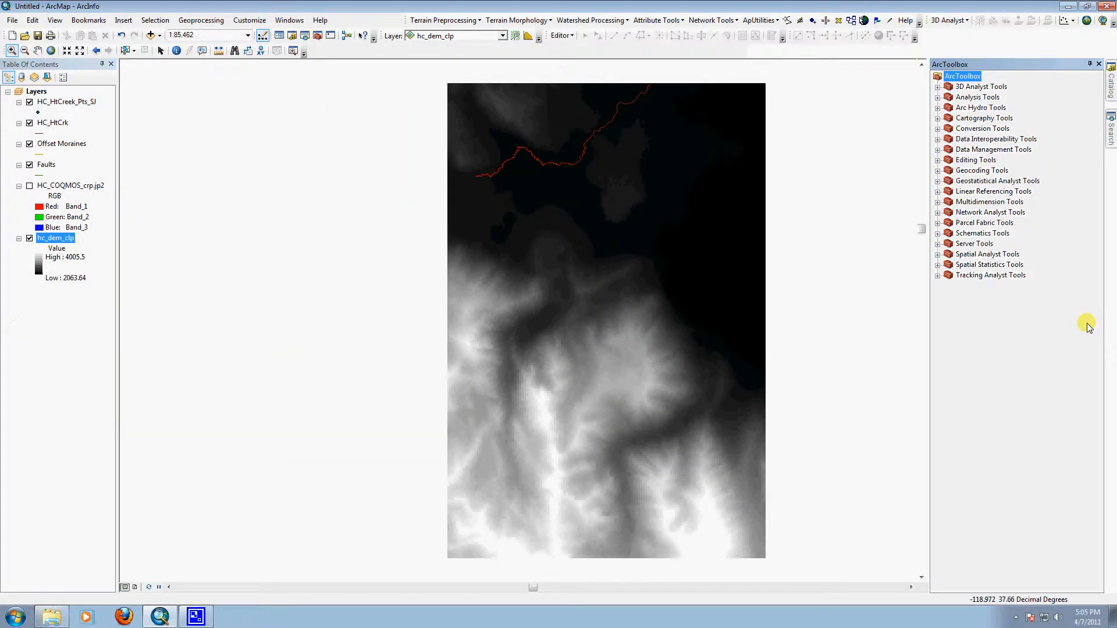
click(938, 86)
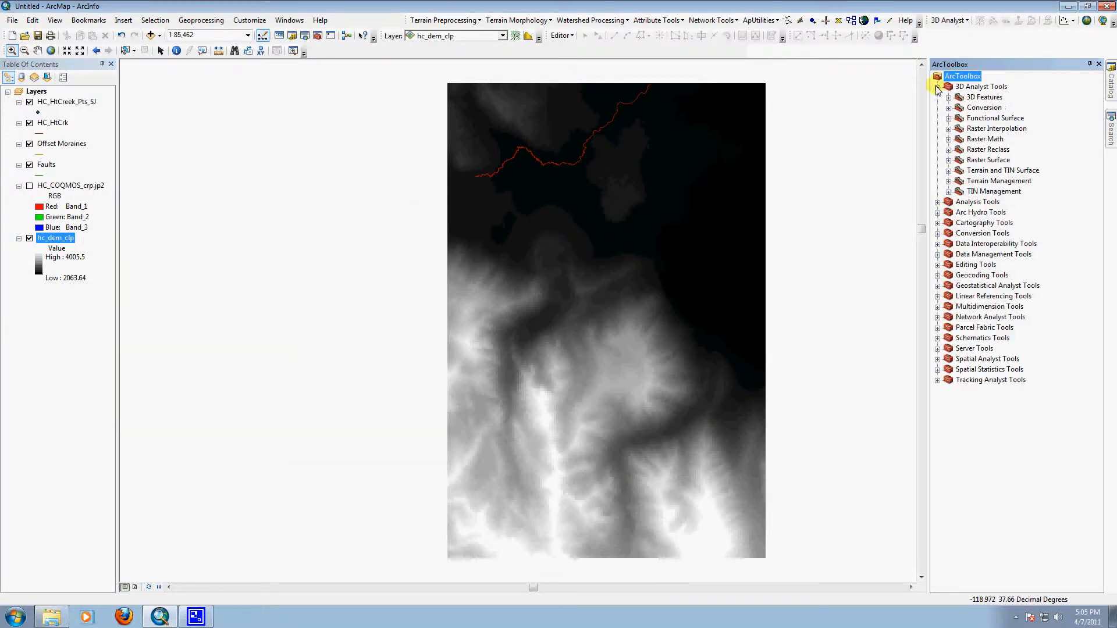
click(948, 149)
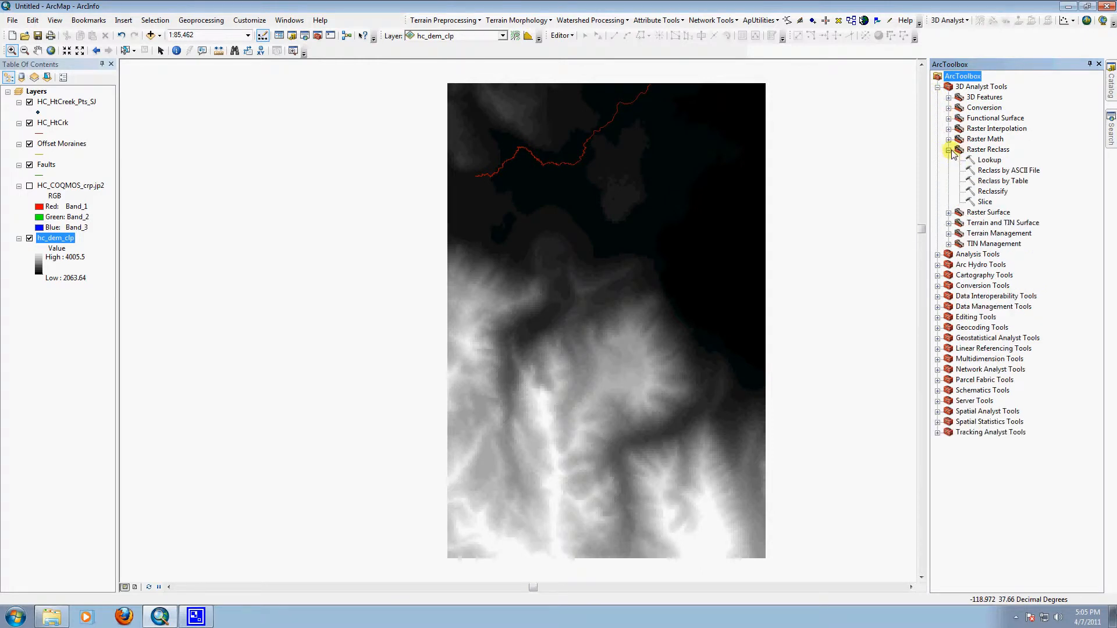
click(949, 150)
click(948, 160)
click(989, 233)
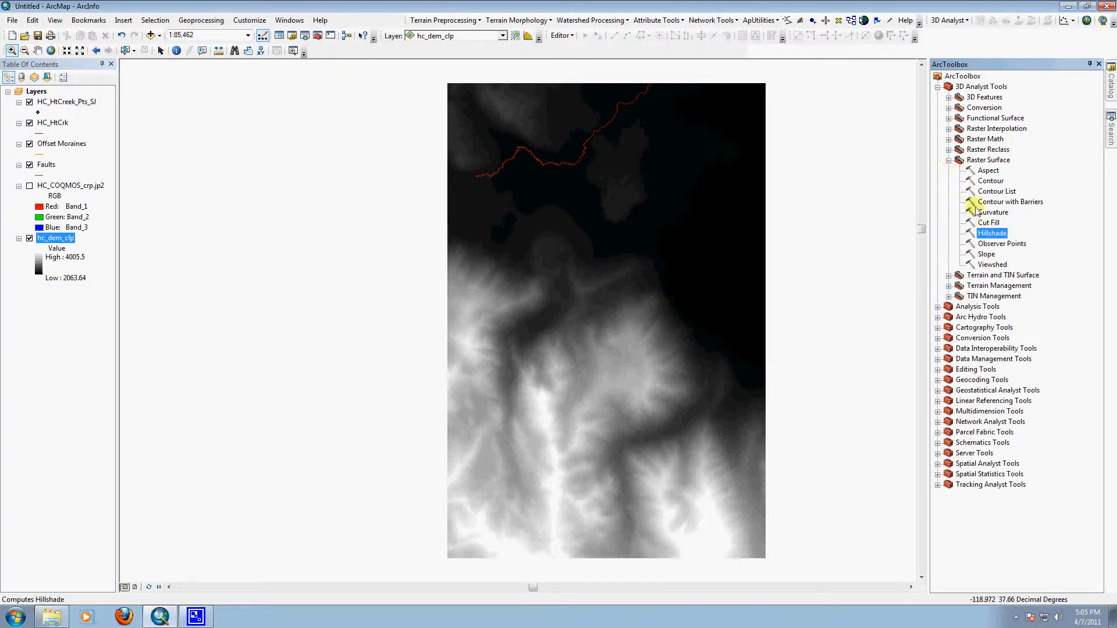
double_click(983, 233)
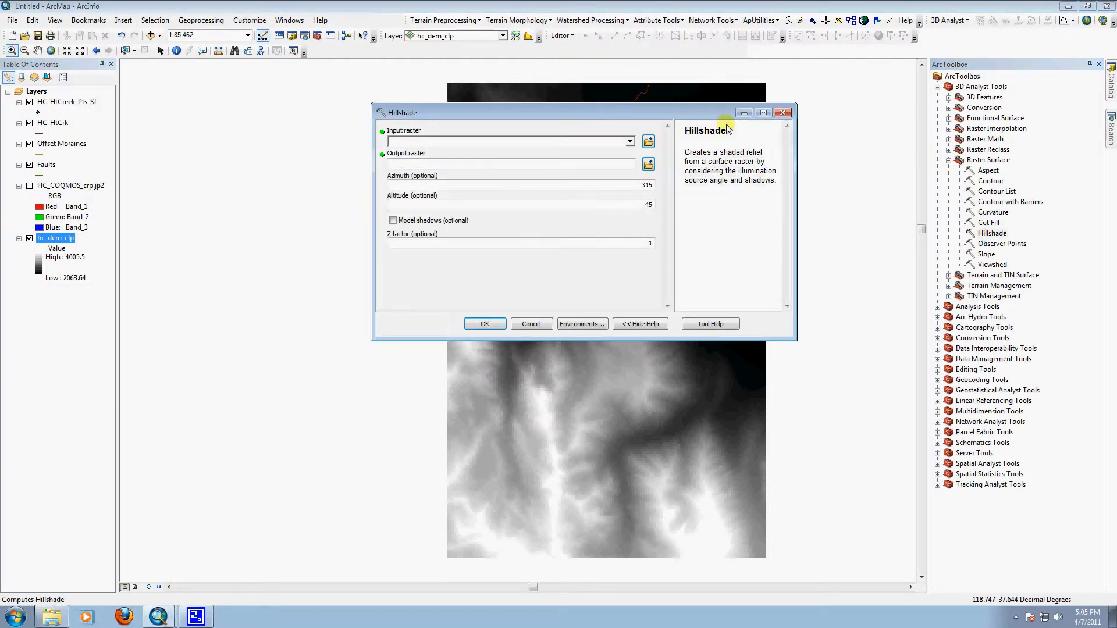
click(782, 110)
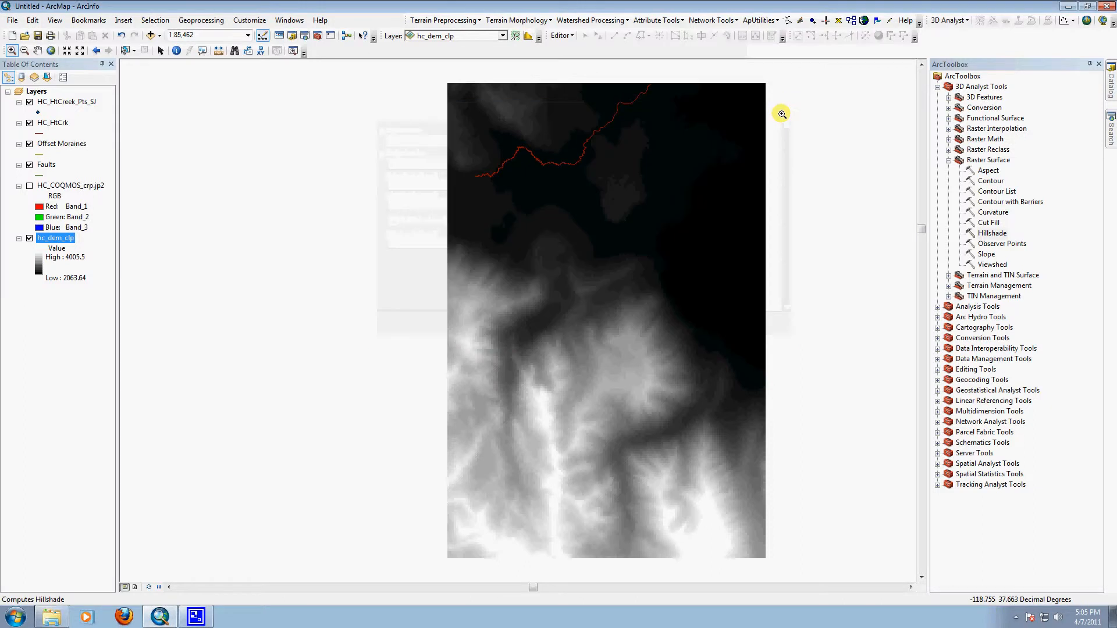
click(1098, 64)
- Search the tools for "hillshade" and choose the suggestion hillshade (3d analyst)
click(1111, 133)
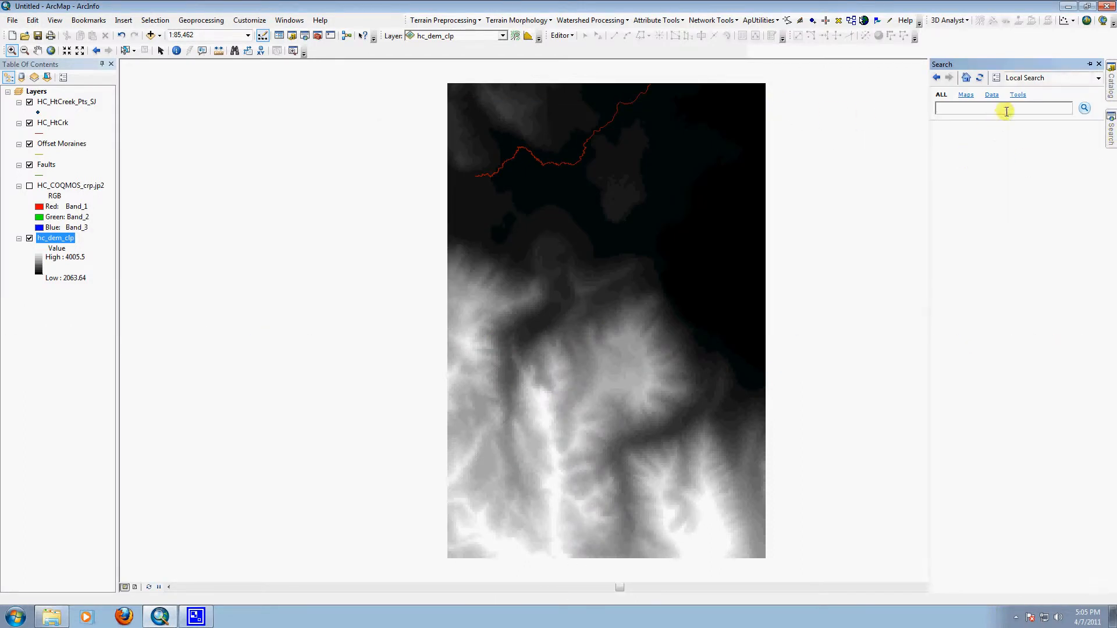
click(1019, 95)
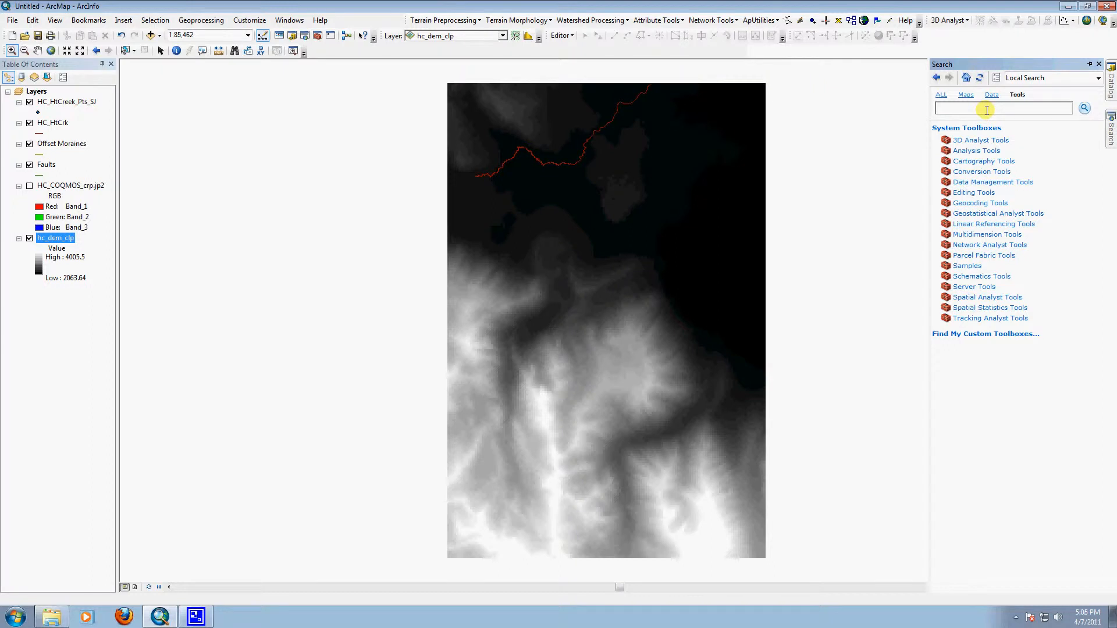
text(hillshade)
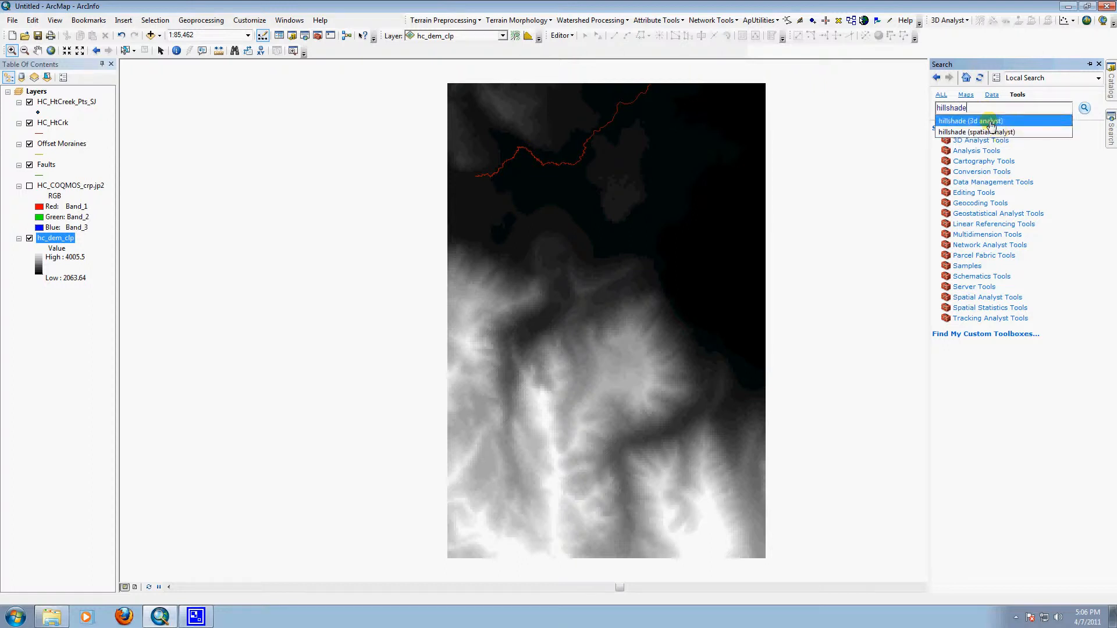
click(990, 121)
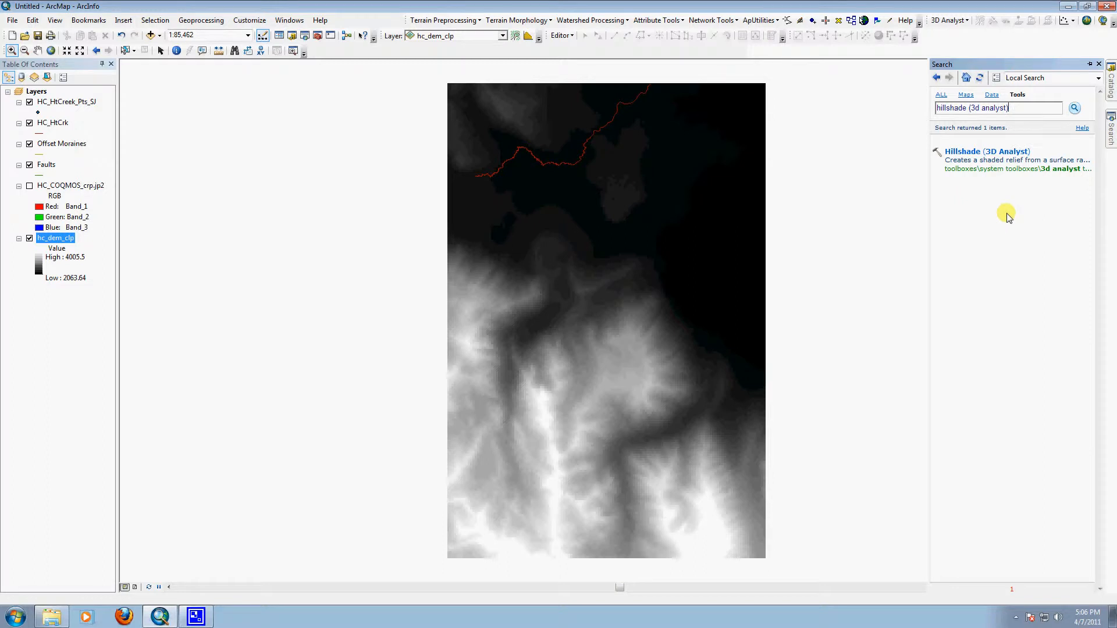
- Read the Hillshade (3D Analyst) item description, including its usage, syntax parameters, z-factor guidance and code samples
click(1006, 165)
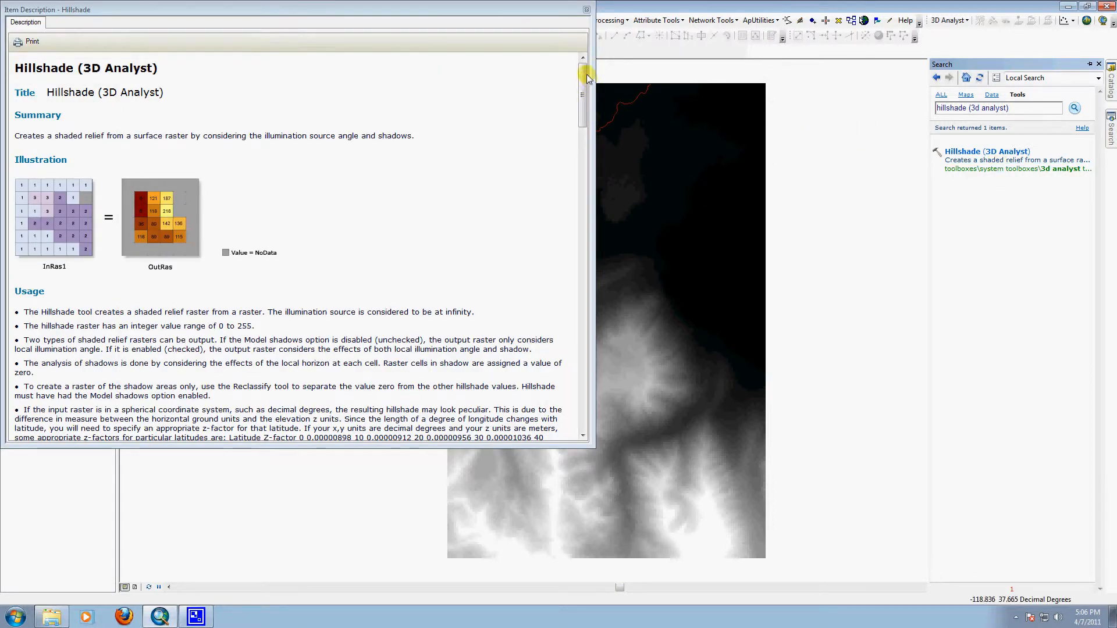
scroll(585, 82, down, 4)
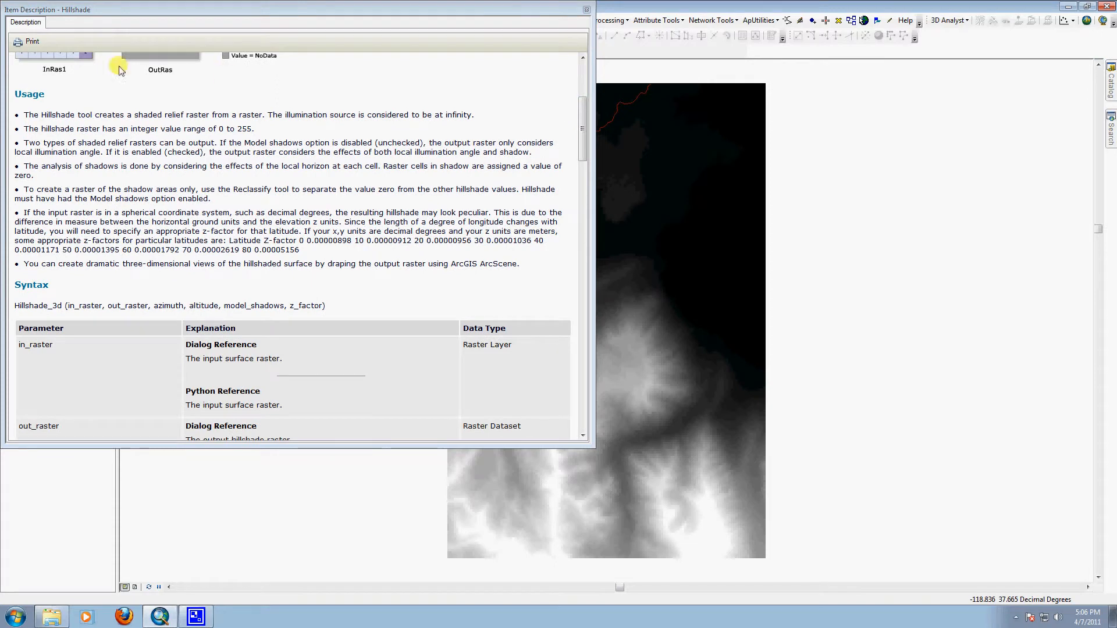
scroll(225, 164, down, 3)
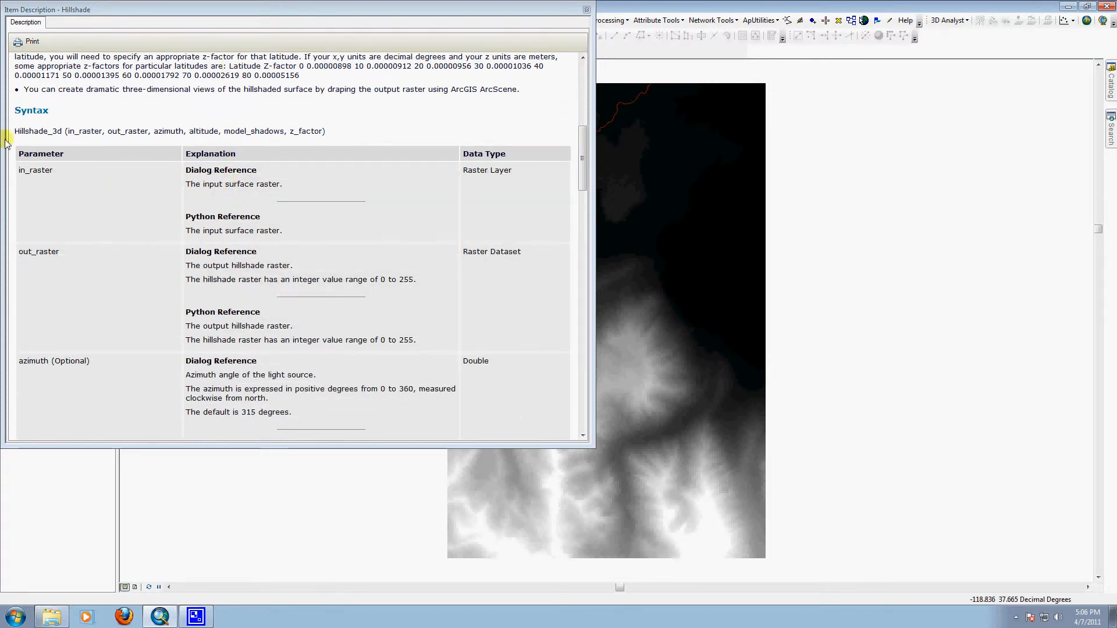
scroll(130, 183, down, 9)
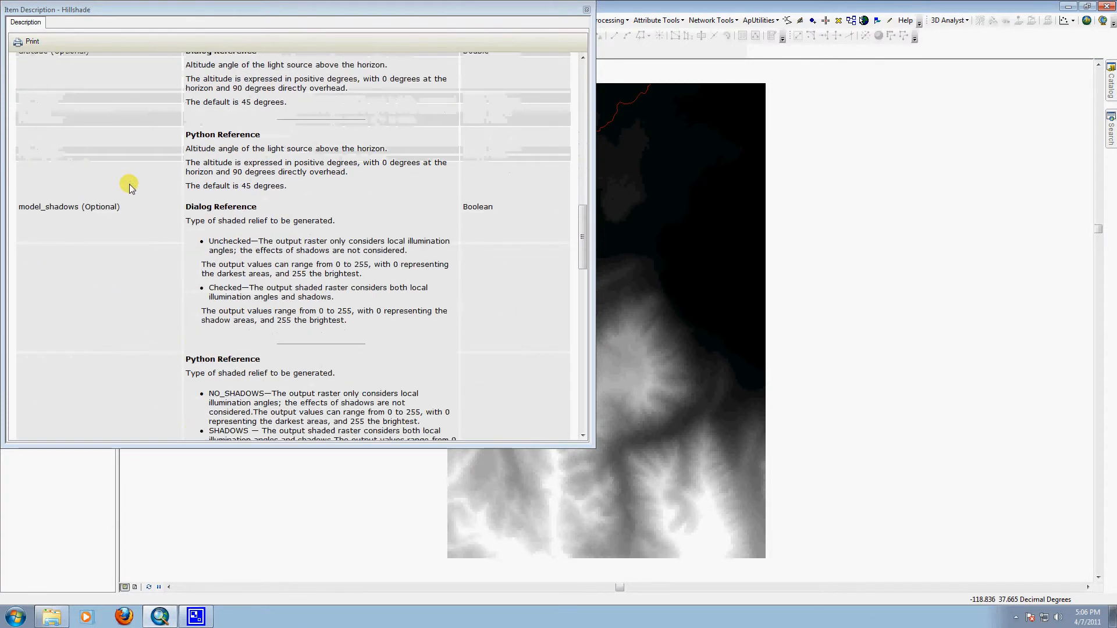
scroll(126, 169, down, 7)
scroll(291, 166, down, 8)
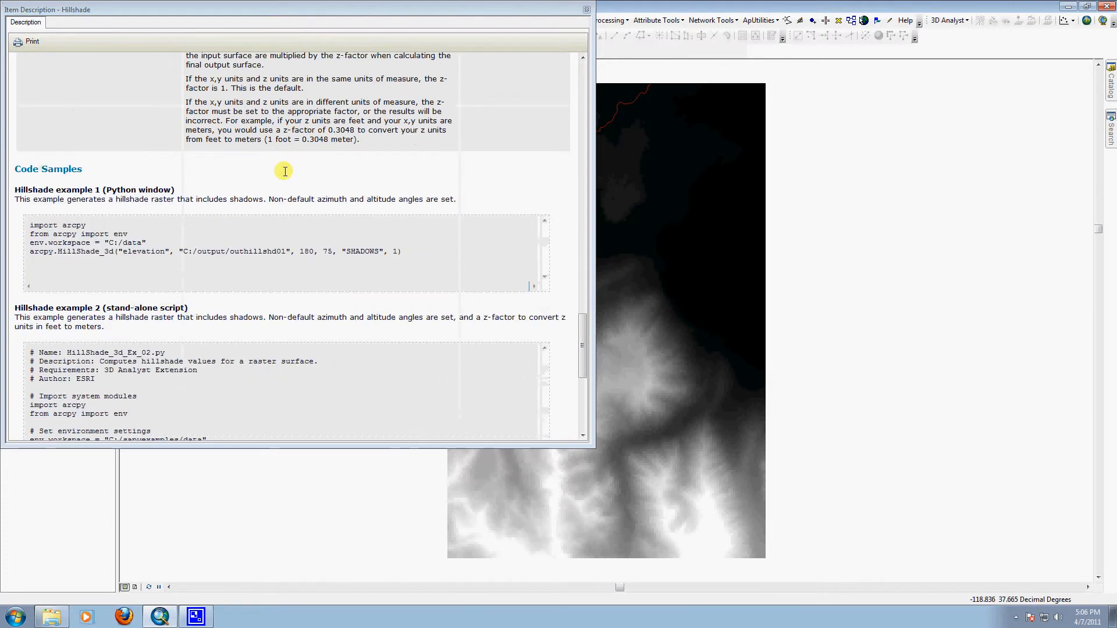
scroll(157, 230, down, 3)
scroll(36, 256, down, 4)
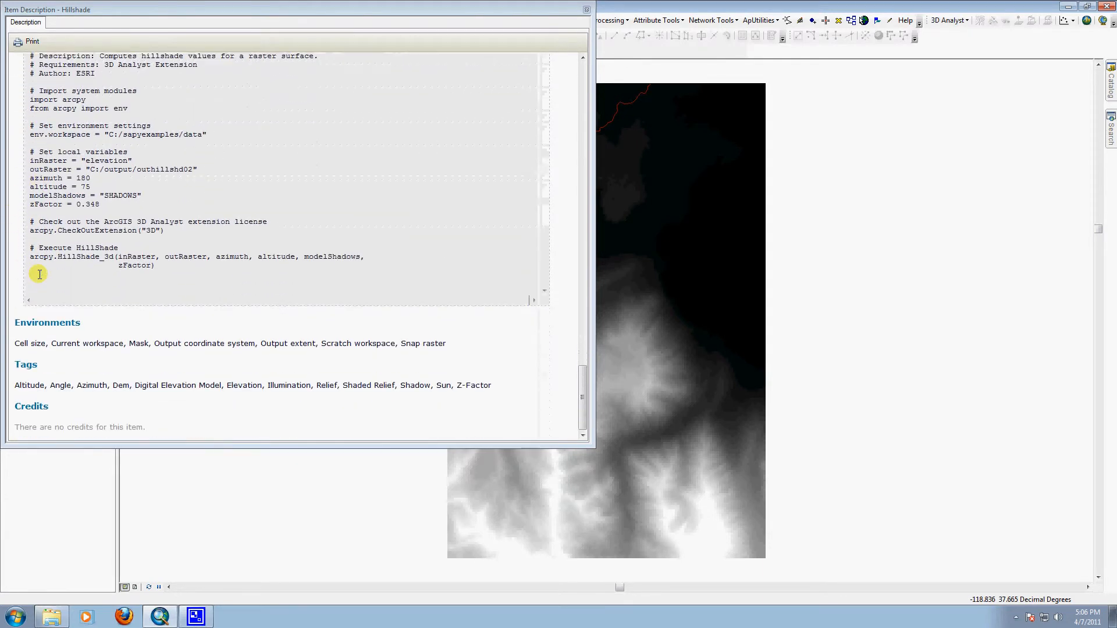
scroll(105, 302, up, 1)
scroll(105, 303, up, 20)
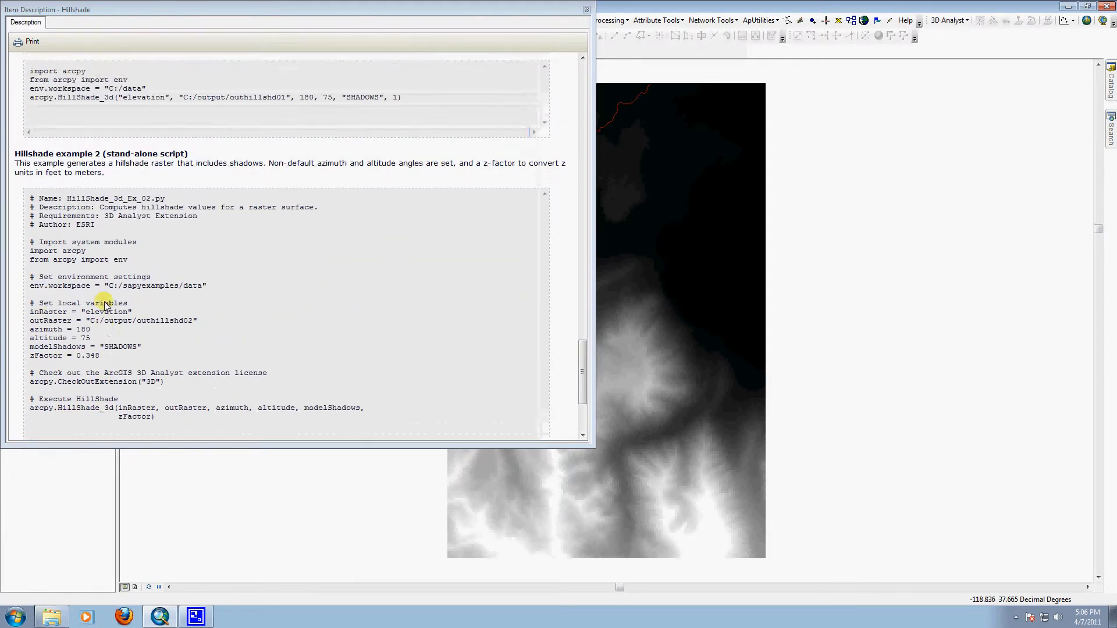
click(588, 9)
mouse_move(1112, 139)
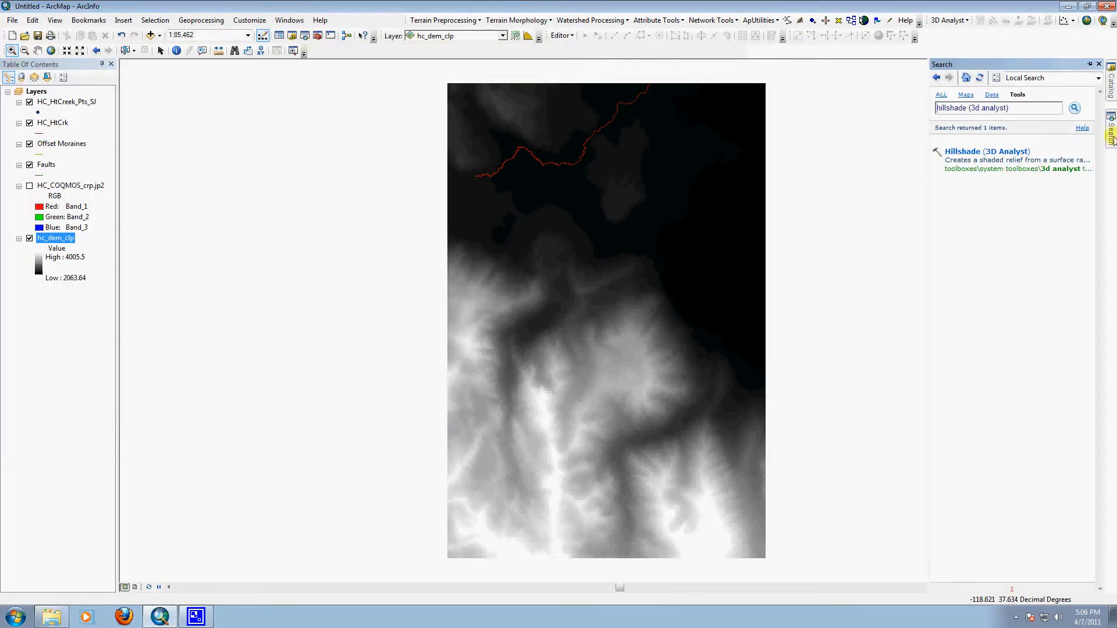
click(975, 154)
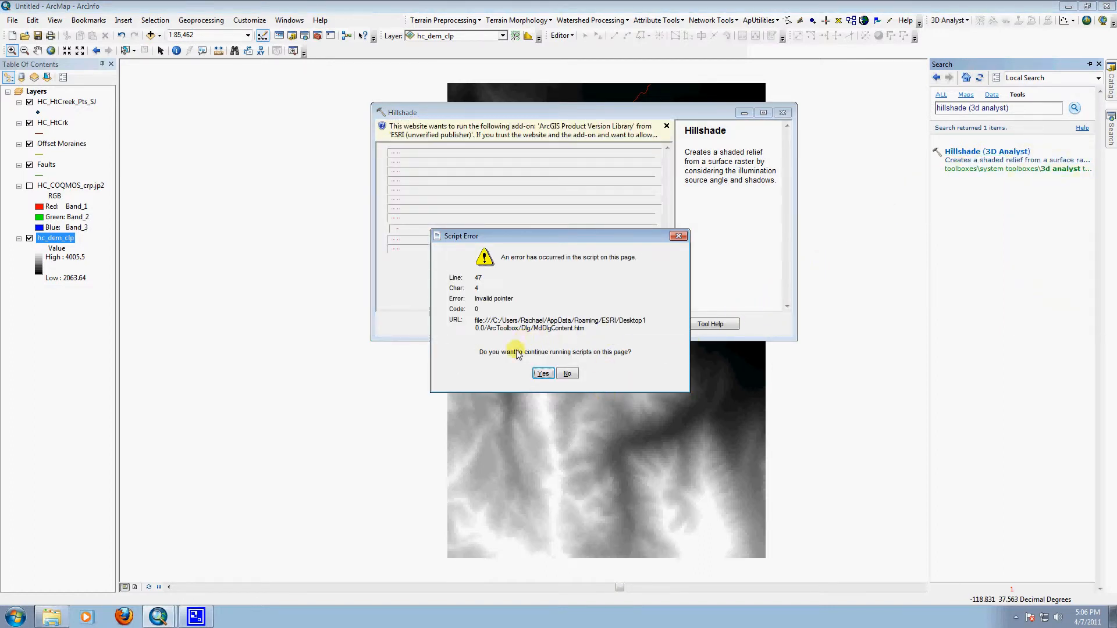
click(543, 373)
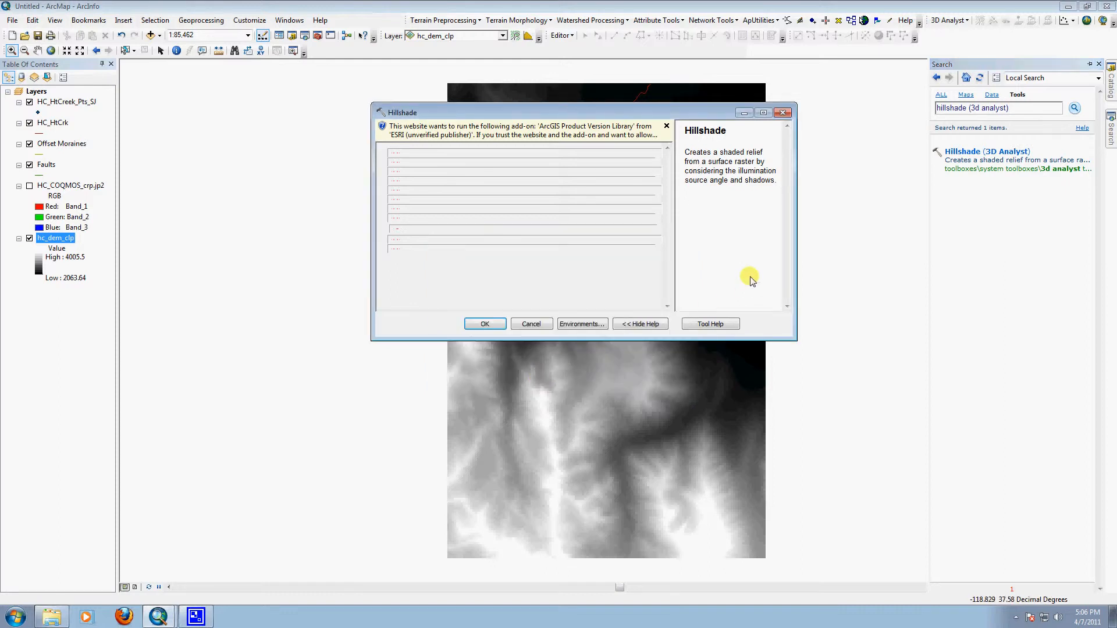
drag(581, 114, 525, 135)
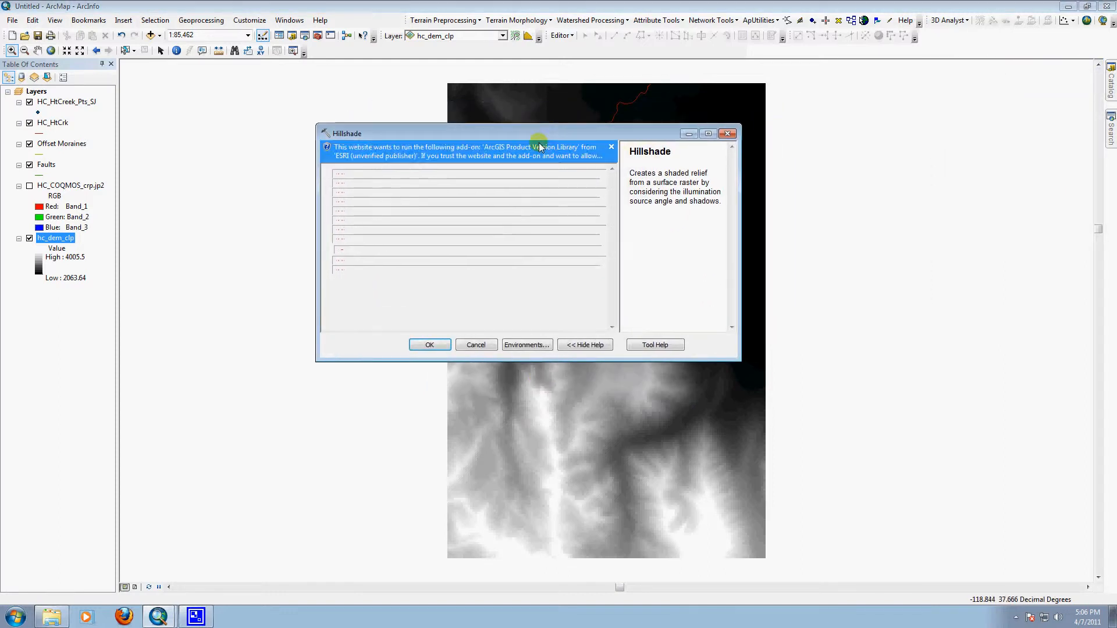
click(474, 345)
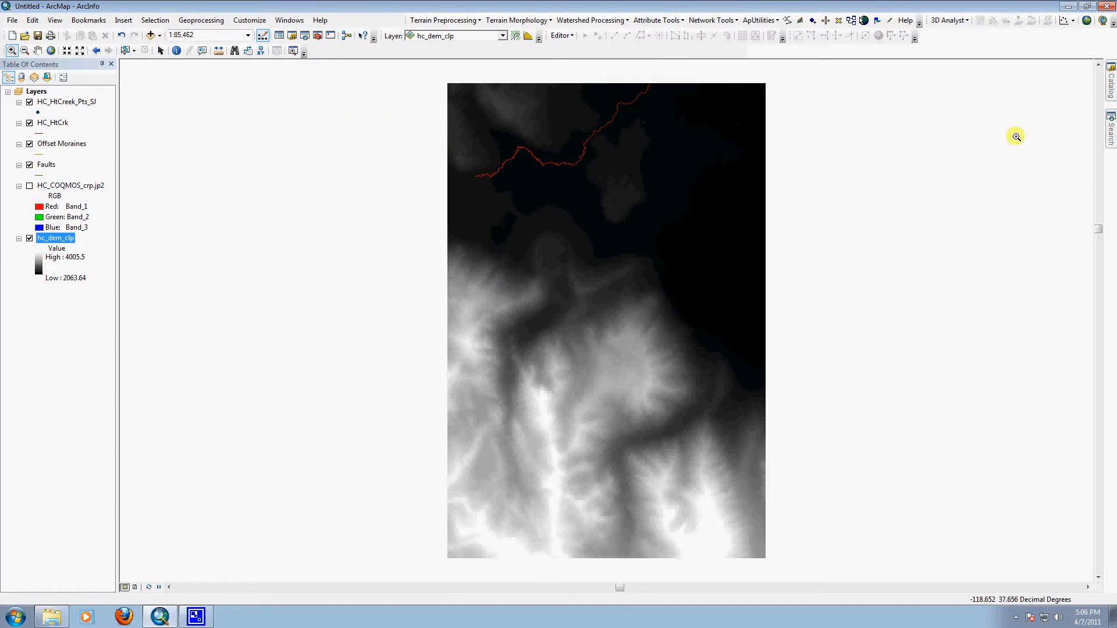
- Try to open the Hillshade (3D Analyst) tool from the search results, declining to continue running scripts and cancelling the tool
mouse_move(1112, 134)
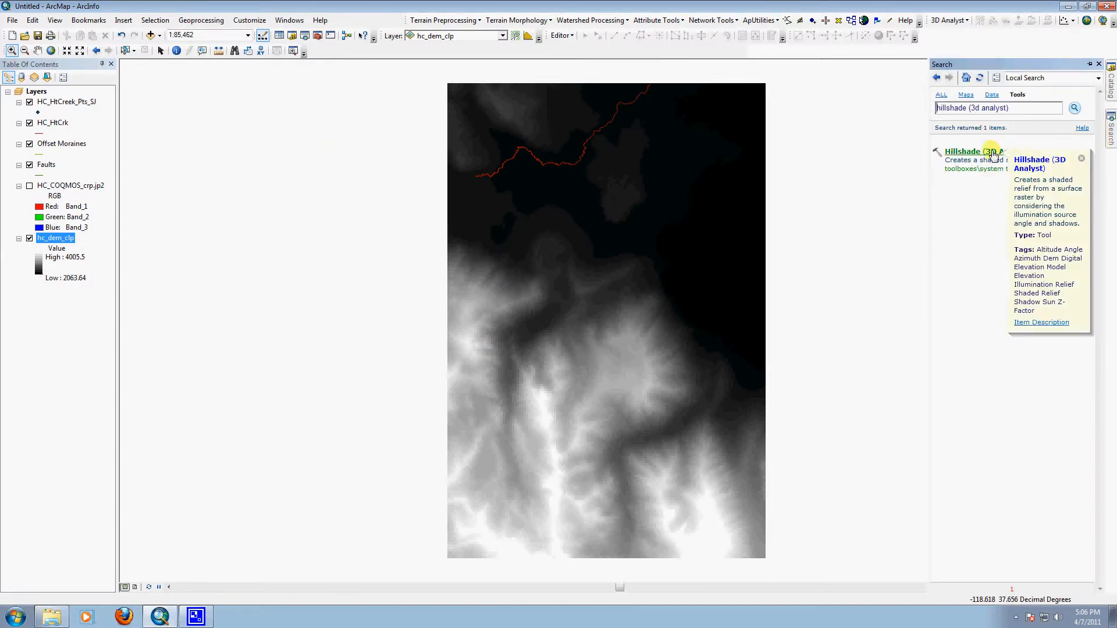
click(963, 153)
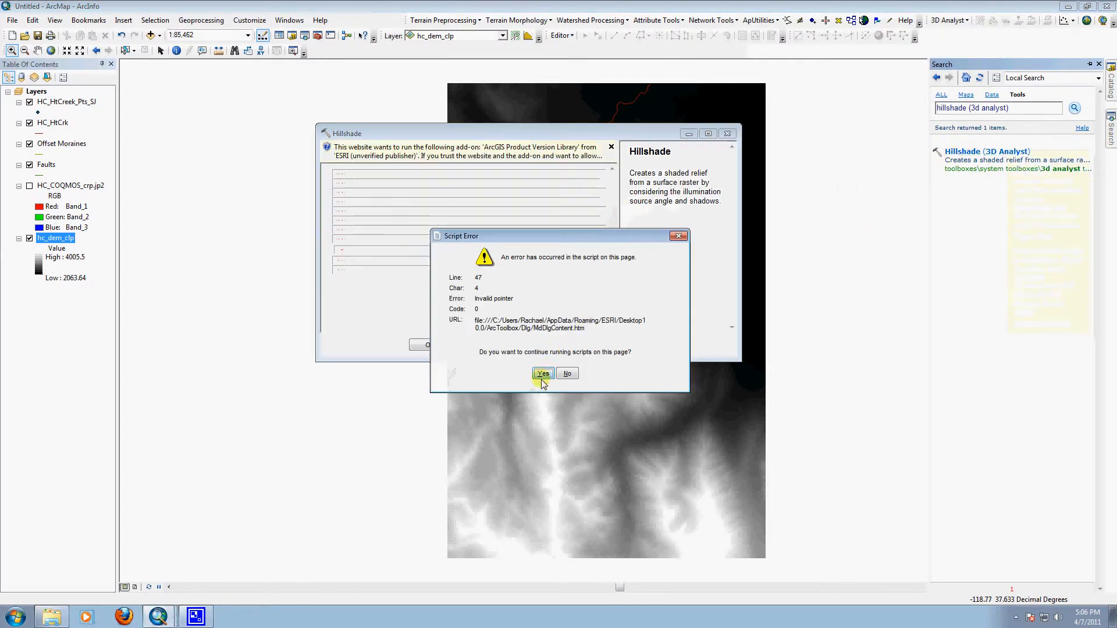
click(556, 375)
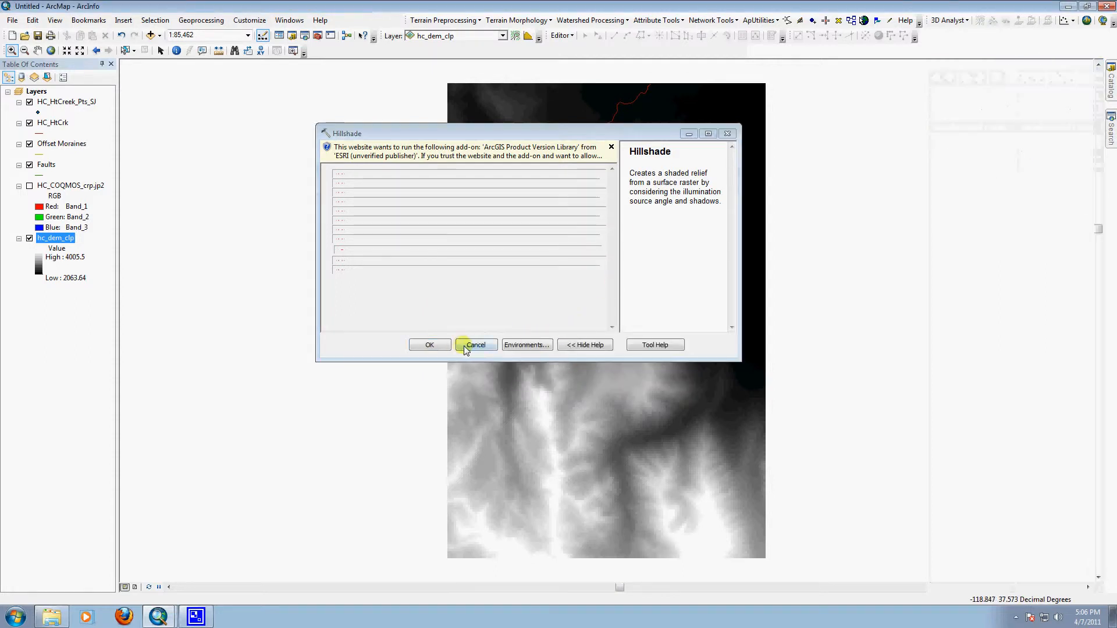
click(474, 345)
- Pan the map east until the hc_dem_clp raster is back in view
click(194, 169)
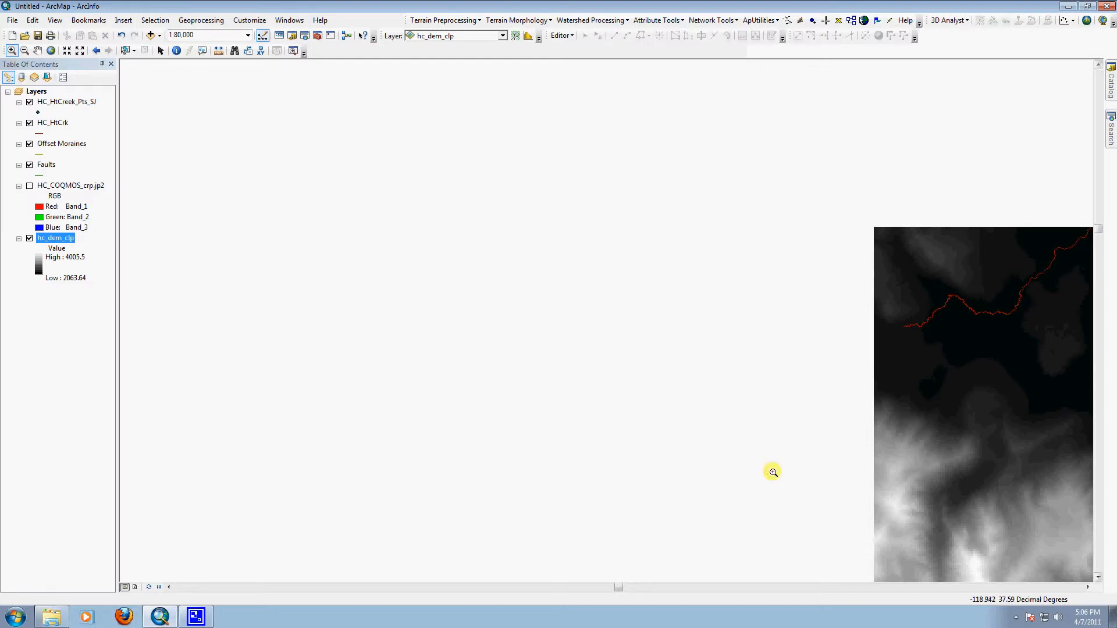
click(1088, 588)
click(1088, 588)
click(1088, 588)
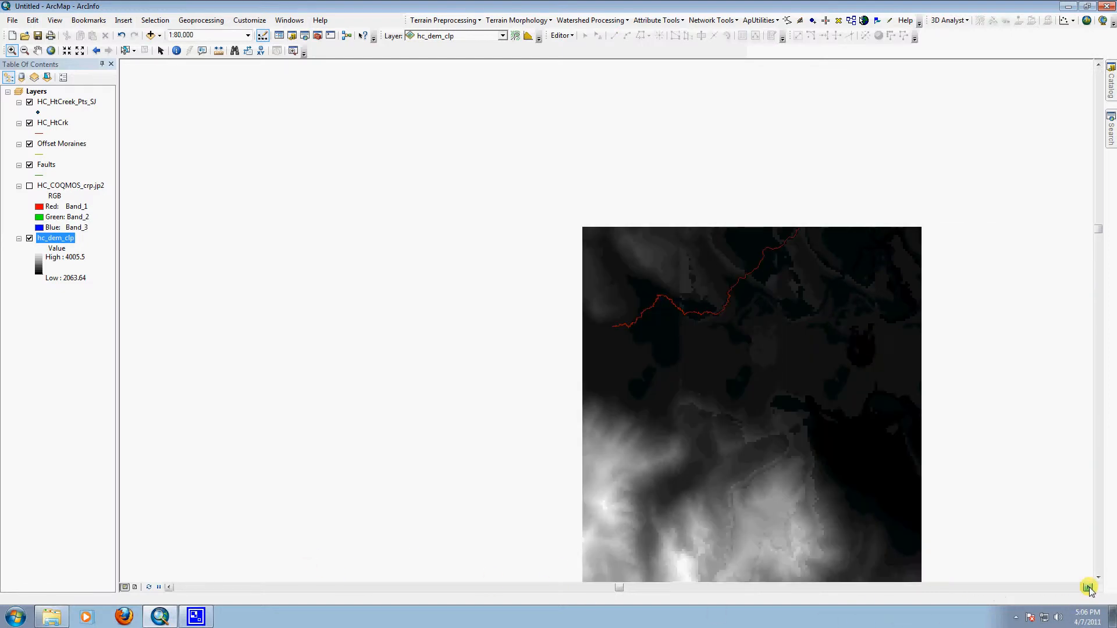
click(1088, 587)
- Save the map document as Lab2_PainstakingDemonstration in the YDrive folder under My Documents
click(12, 19)
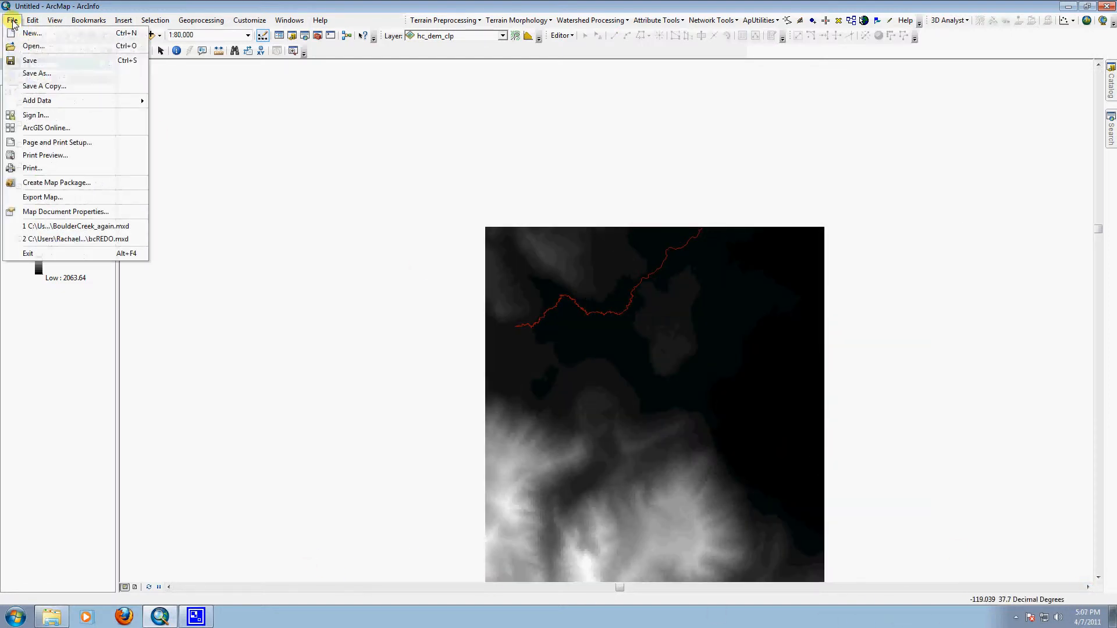
click(24, 74)
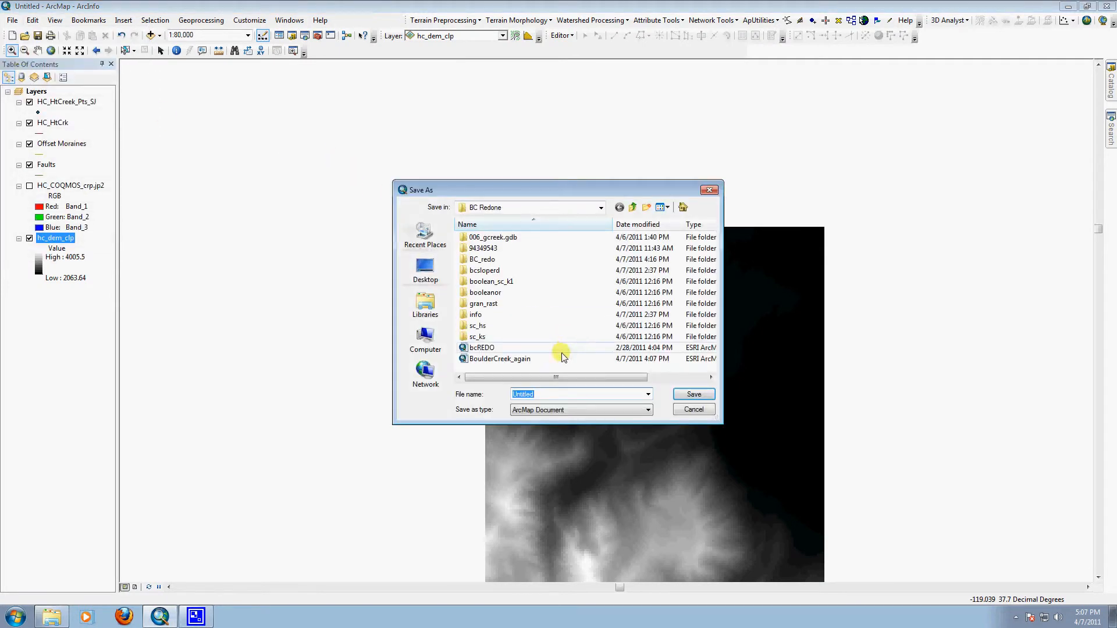
click(601, 207)
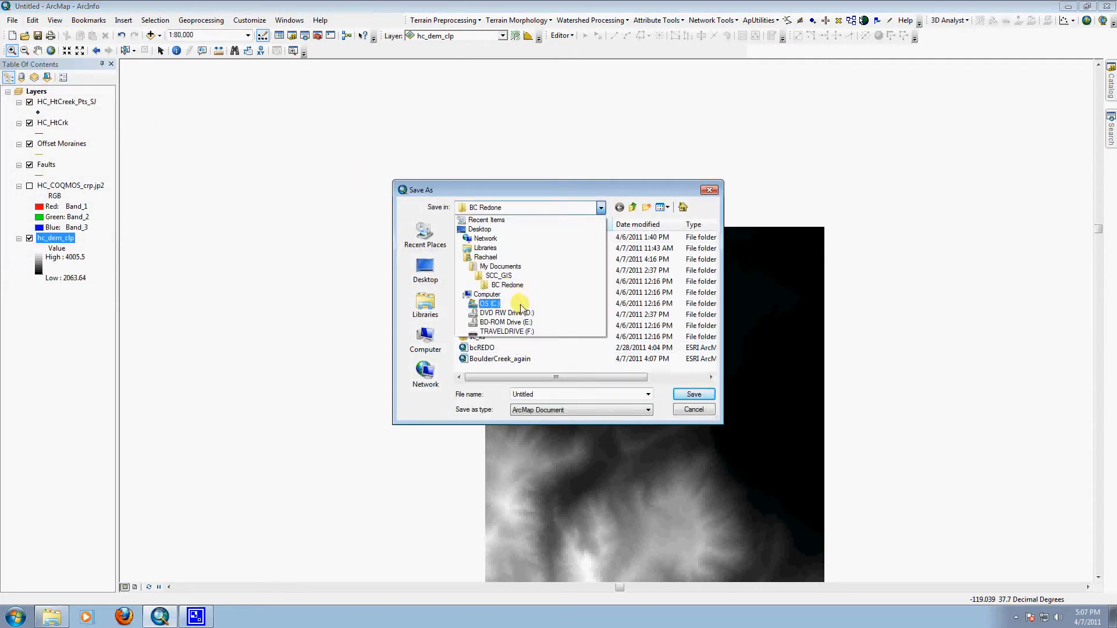
click(521, 267)
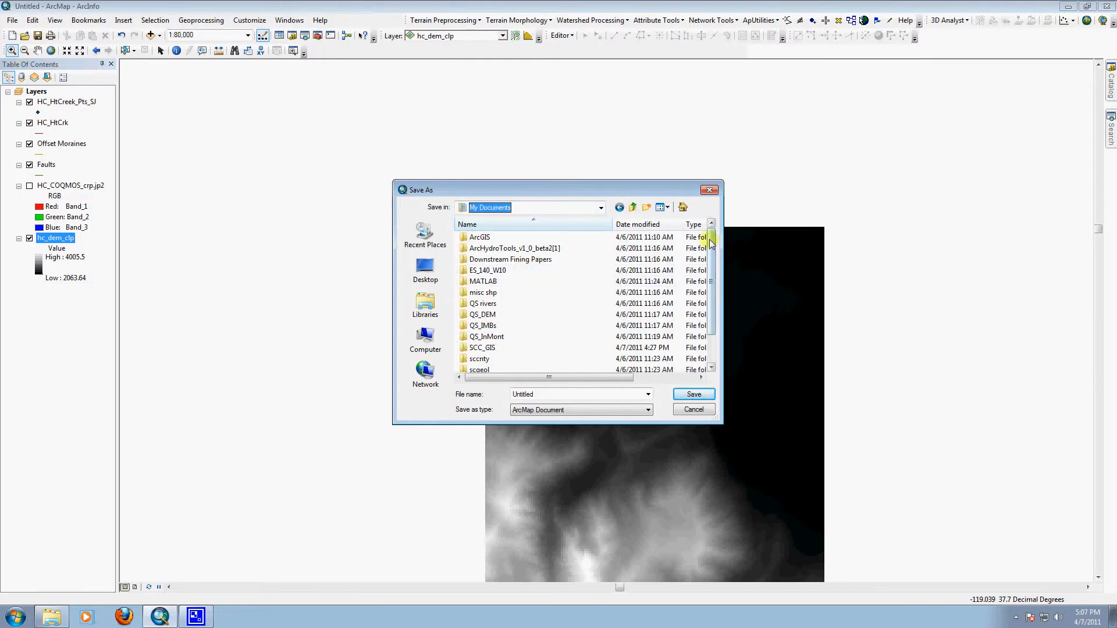
drag(706, 234, 704, 300)
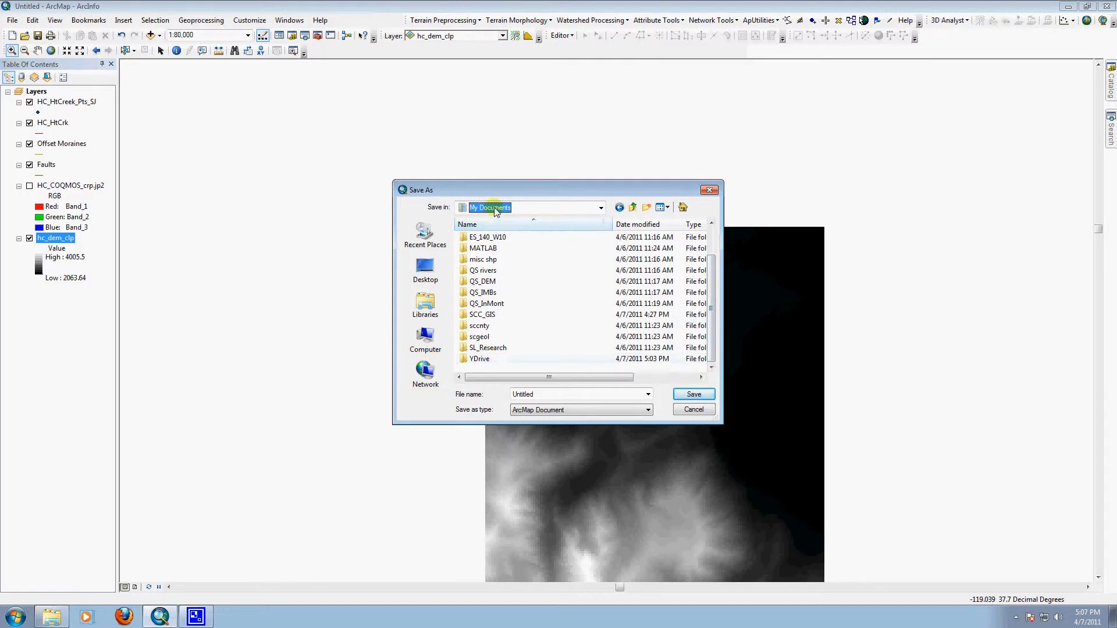
click(479, 359)
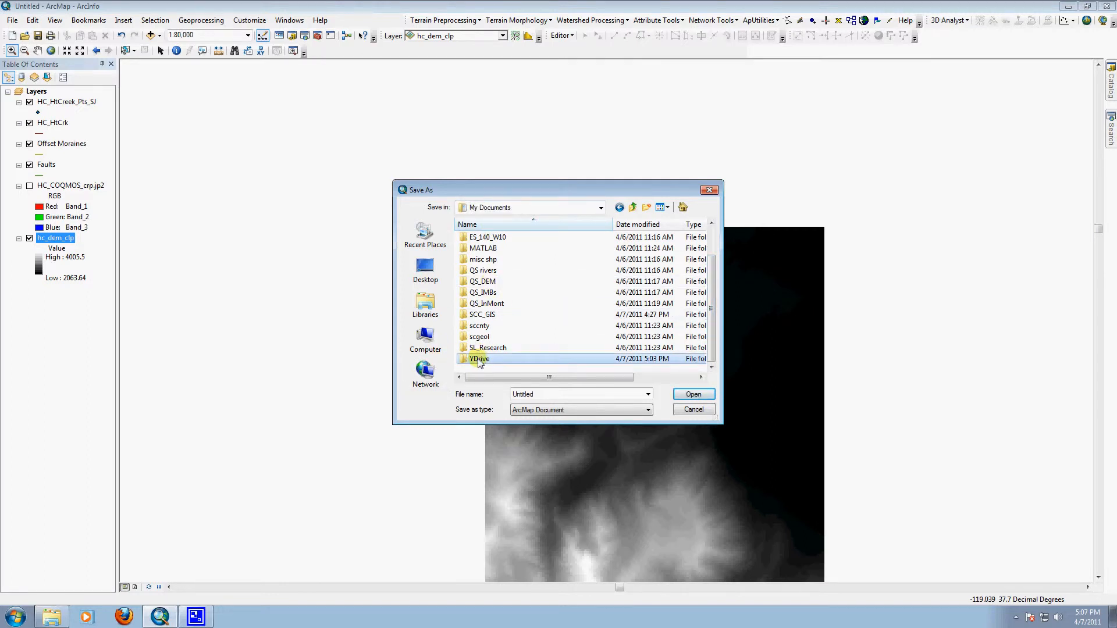
double_click(465, 359)
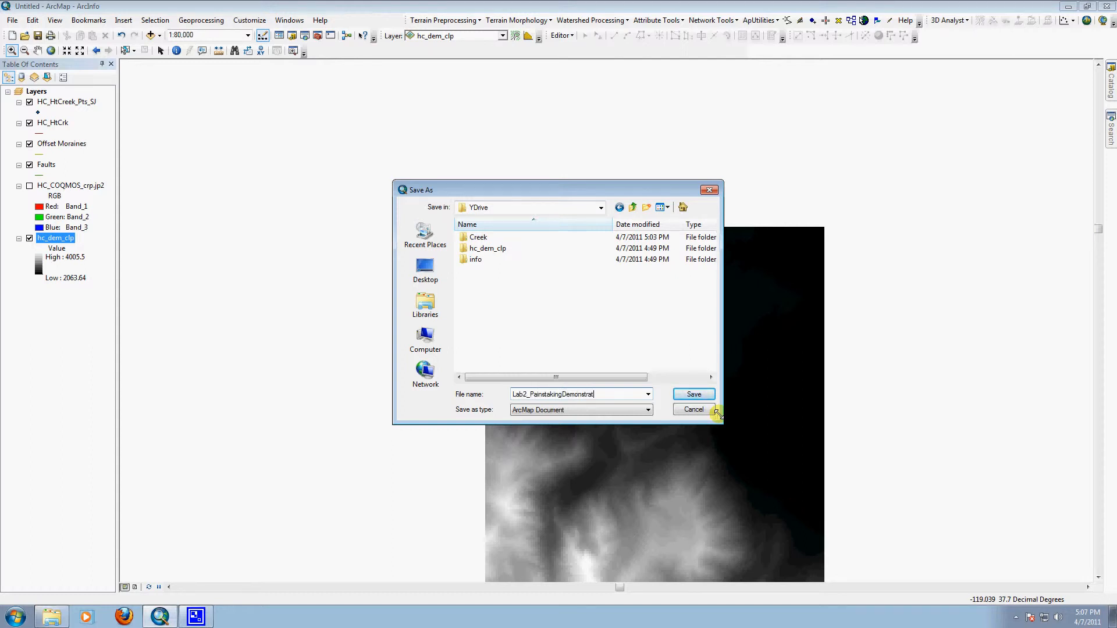
key(Return)
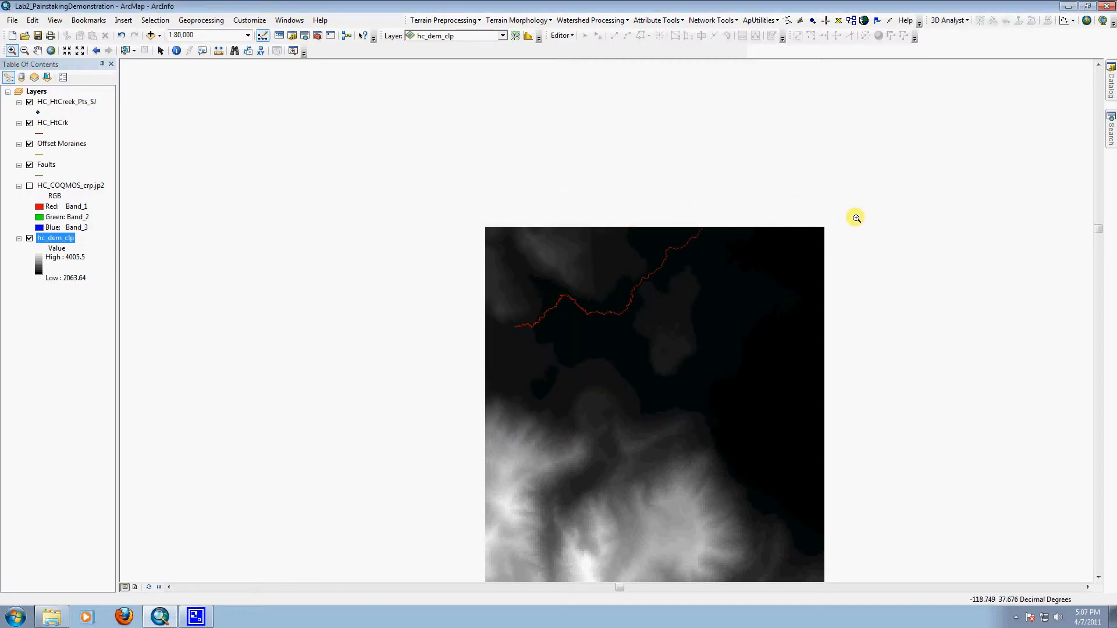
- Search the tools for hillshade (spatial analyst) and try to open the Hillshade (Spatial Analyst) tool, then close it
click(1111, 133)
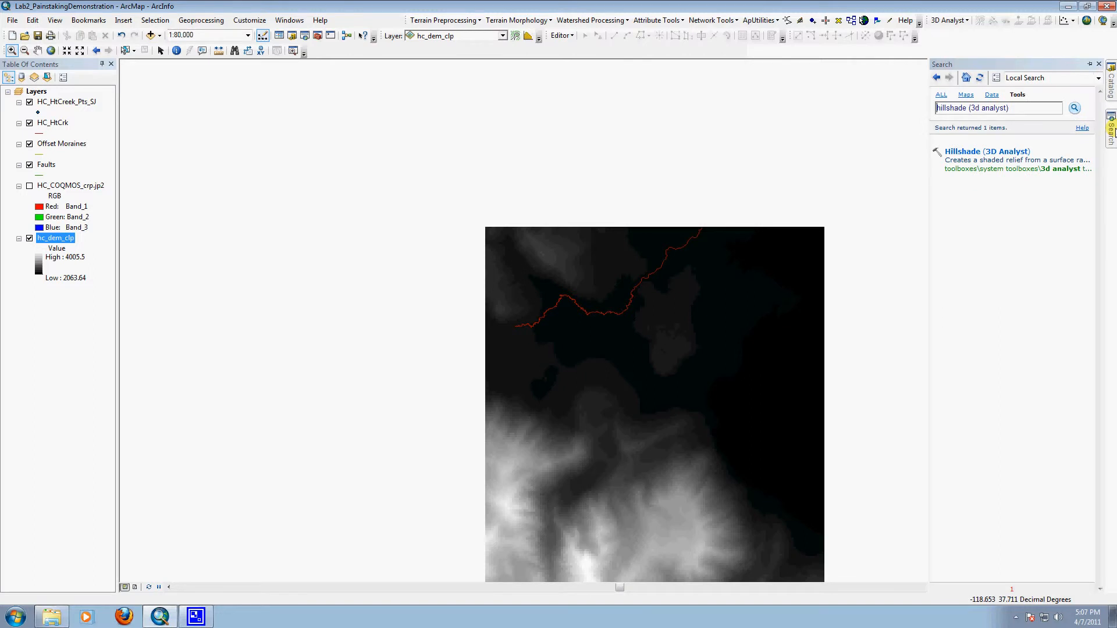
drag(1026, 107, 966, 109)
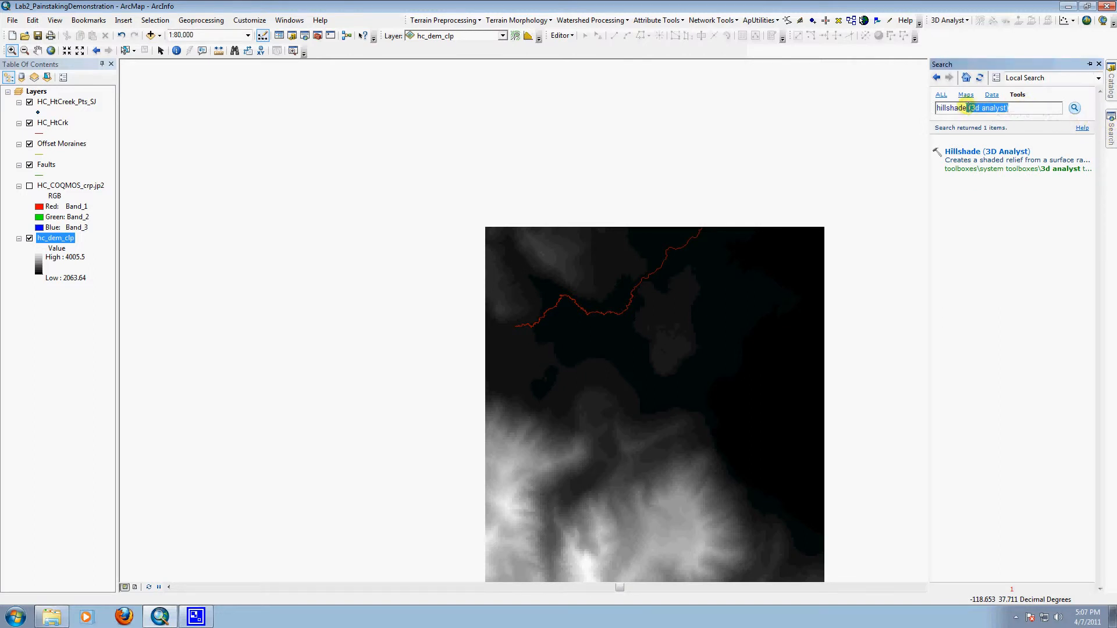
key(BackSpace)
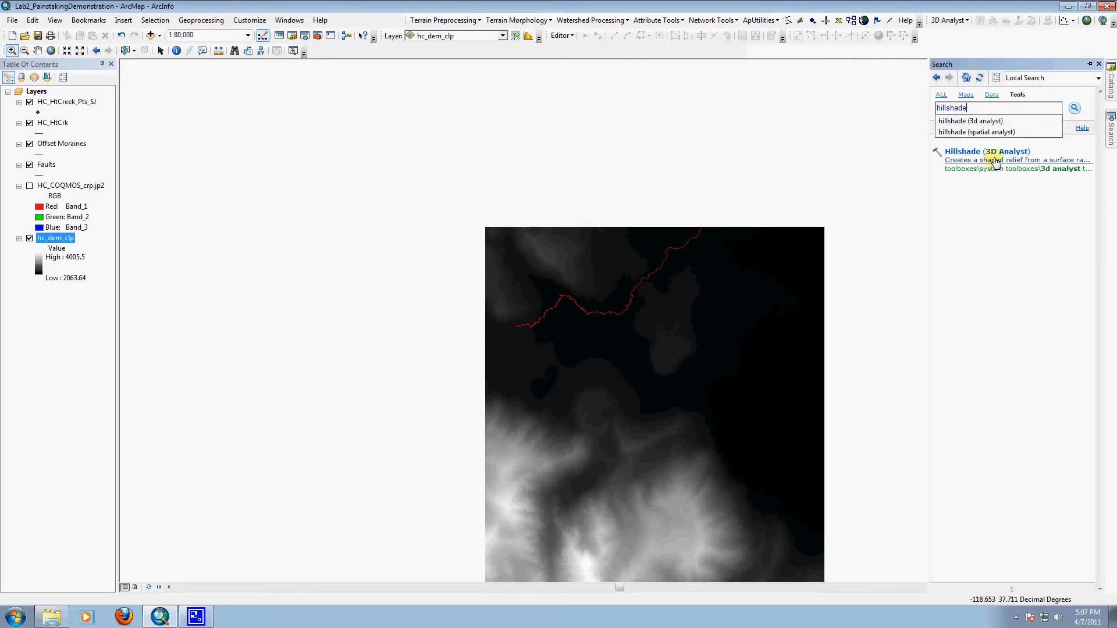
click(1010, 133)
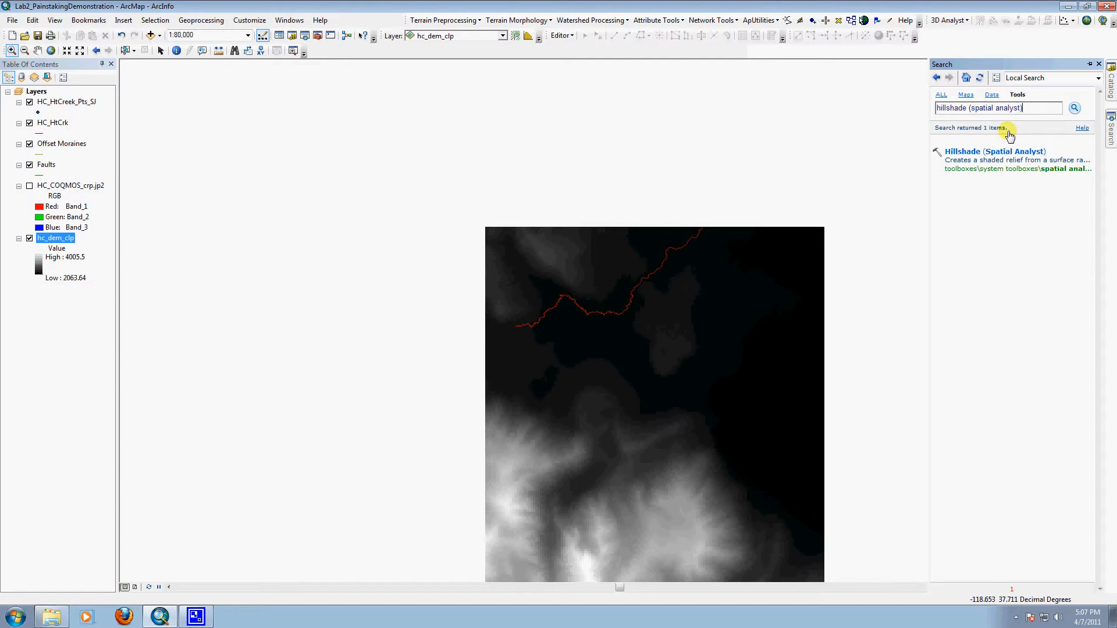
click(953, 153)
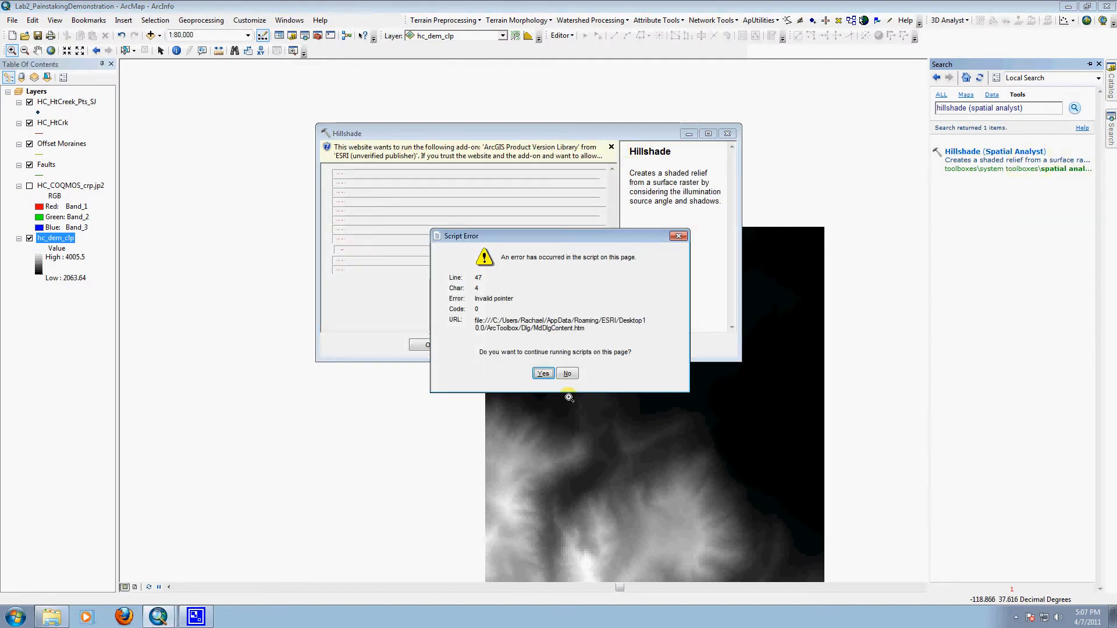
click(568, 374)
click(727, 133)
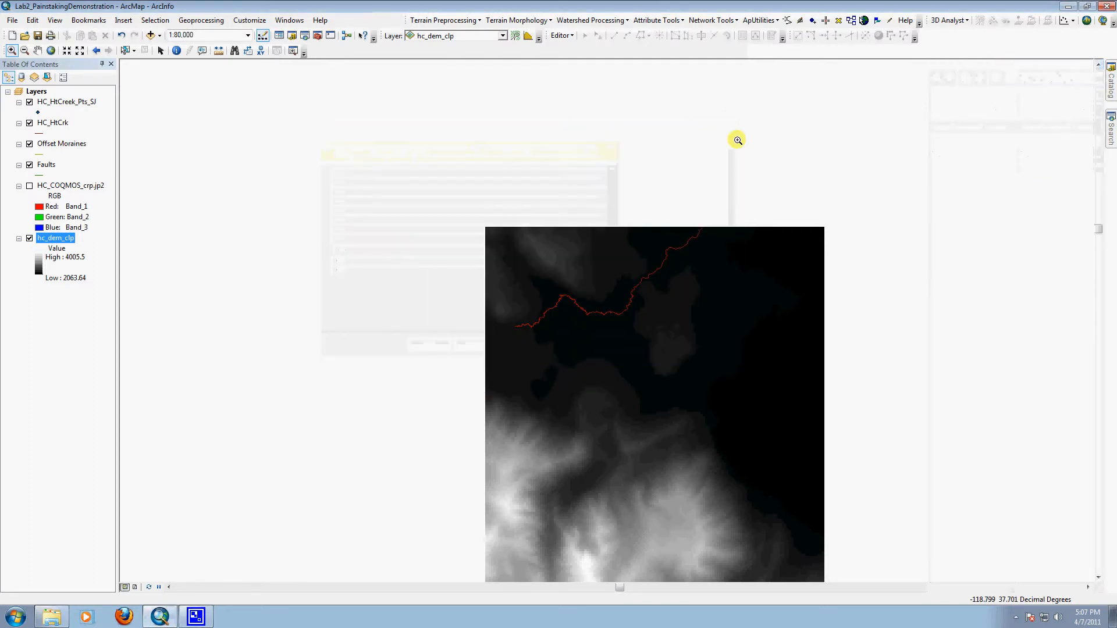
- Open the Hillshade tool from the 3D Analyst Raster Surface tools in ArcToolbox and decline to continue running scripts
click(318, 35)
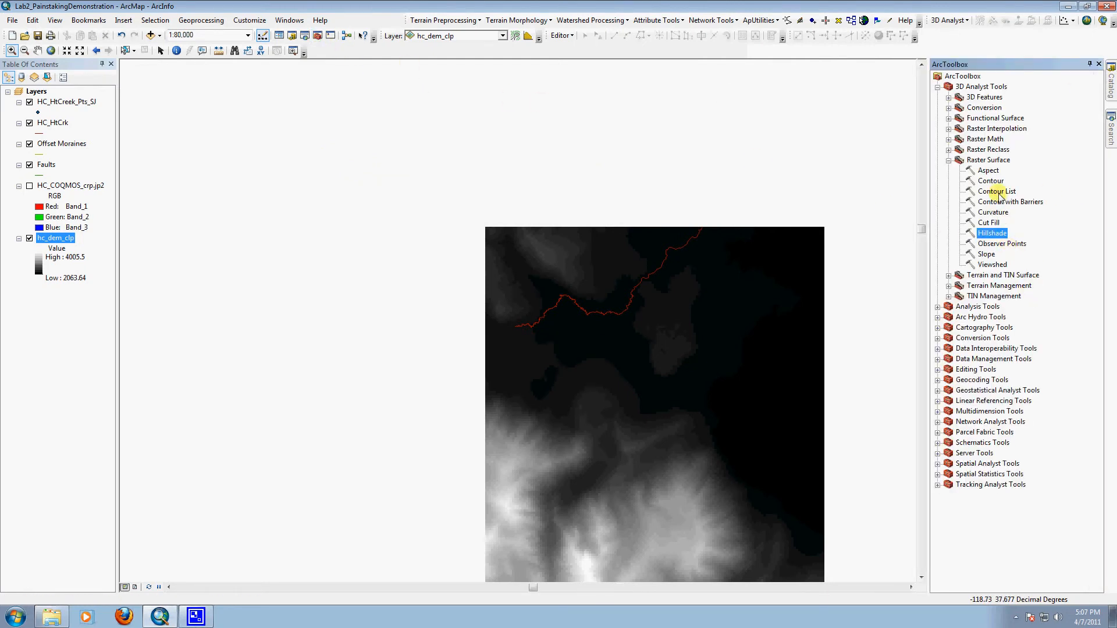
double_click(993, 234)
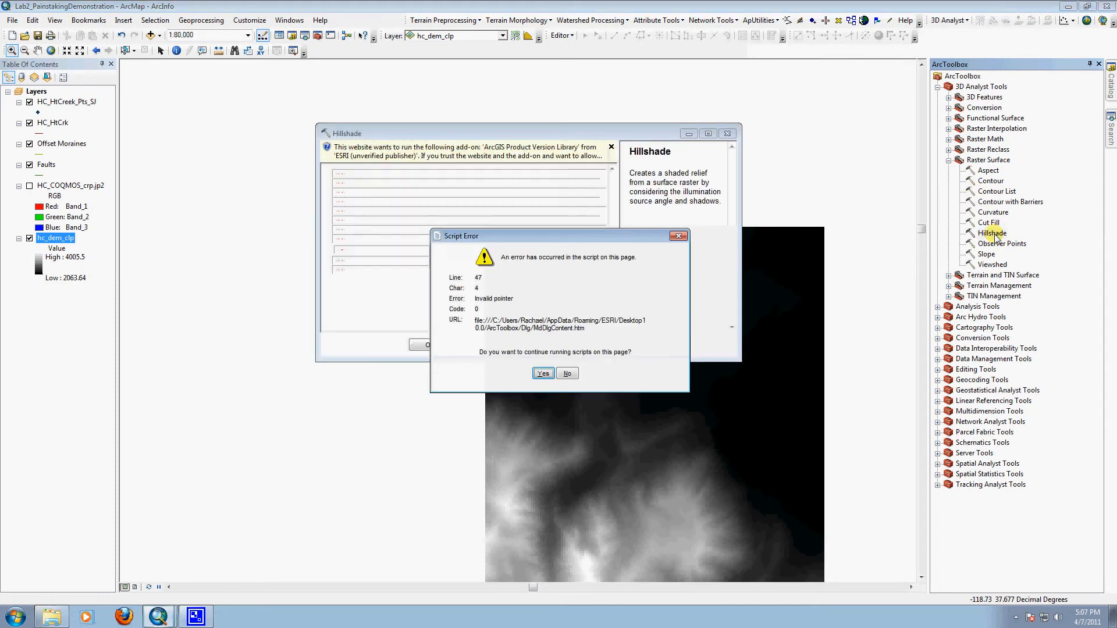
click(568, 374)
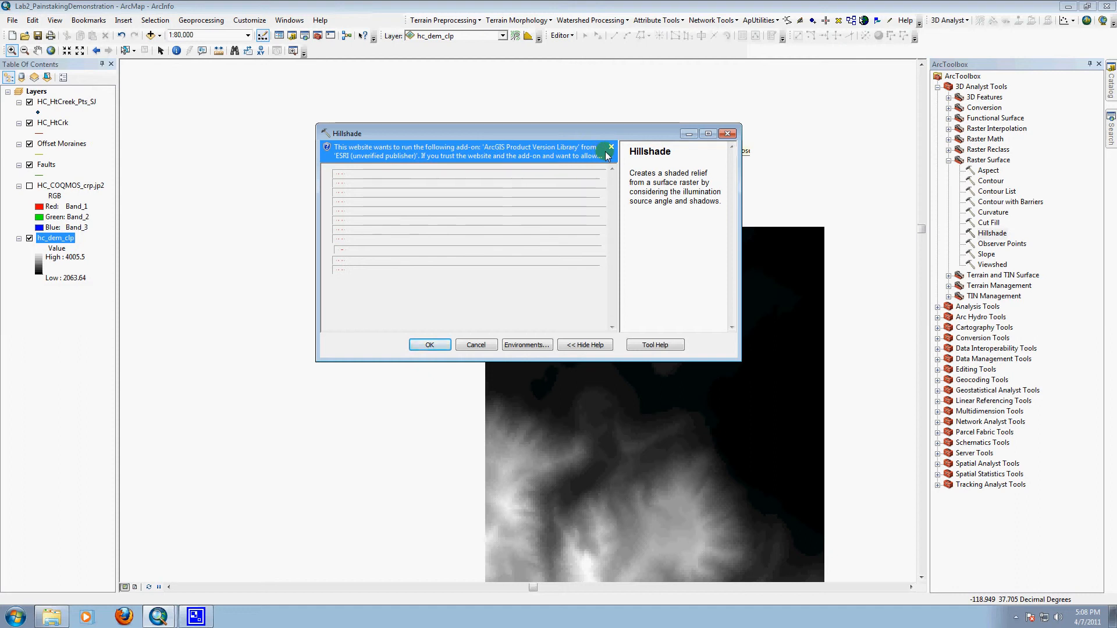
- Allow the ArcGIS Product Version Library add-on from ESRI to run in the Hillshade tool
click(591, 156)
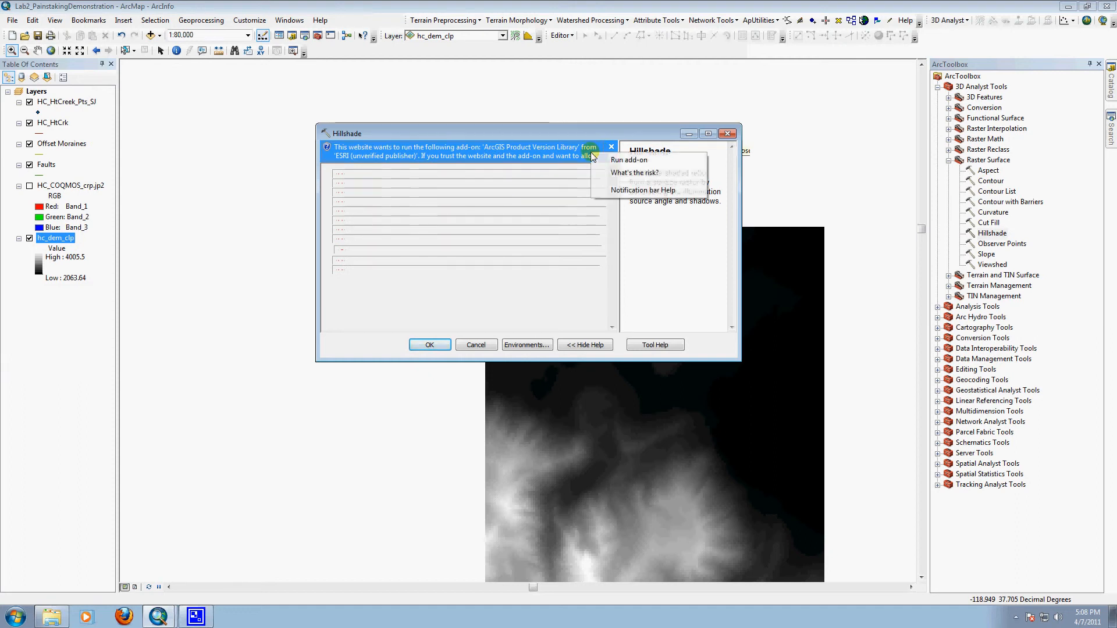
click(632, 166)
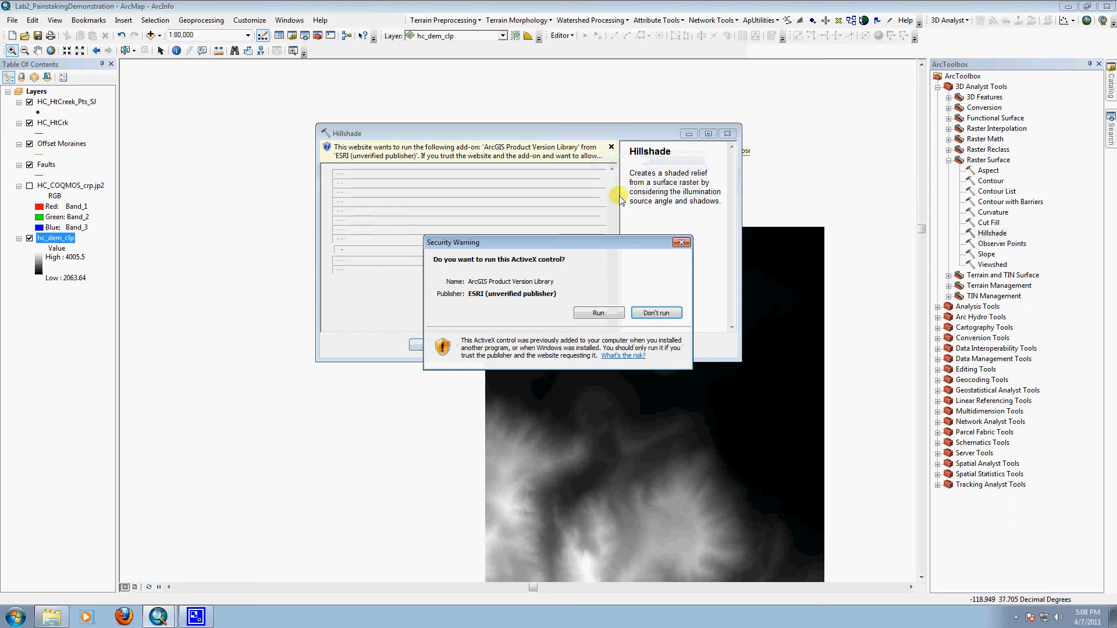
click(626, 350)
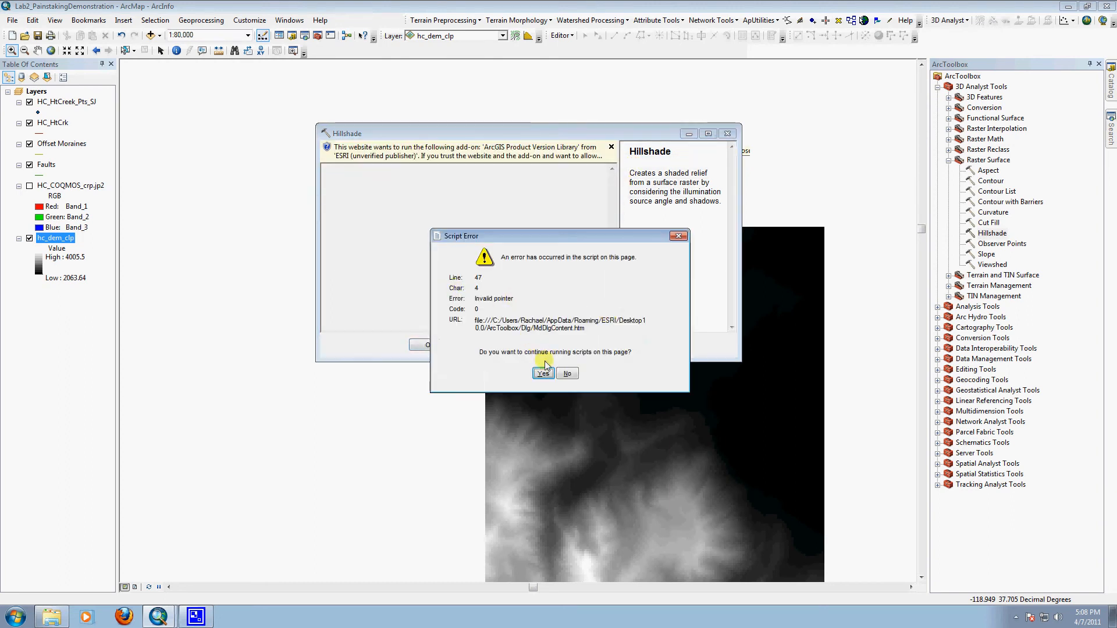
click(543, 373)
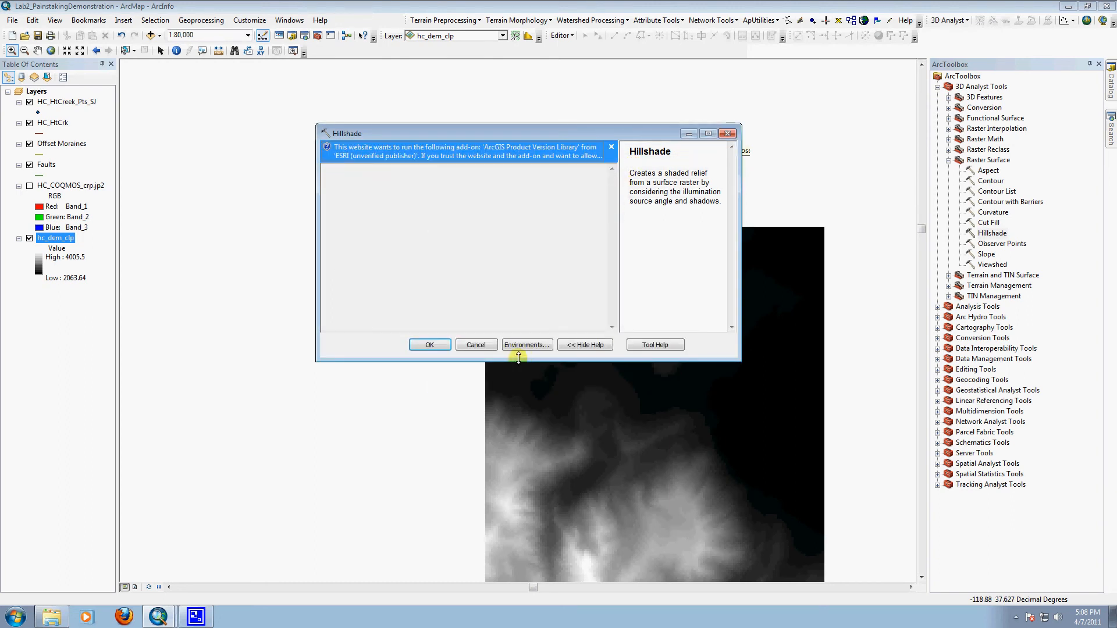
click(585, 152)
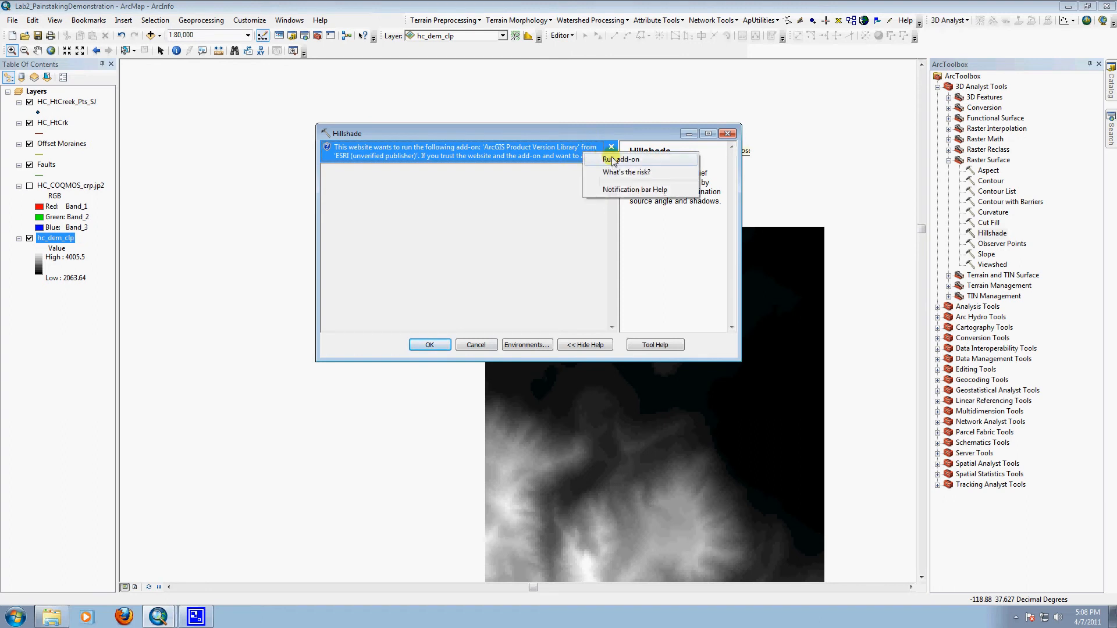
click(613, 161)
click(608, 313)
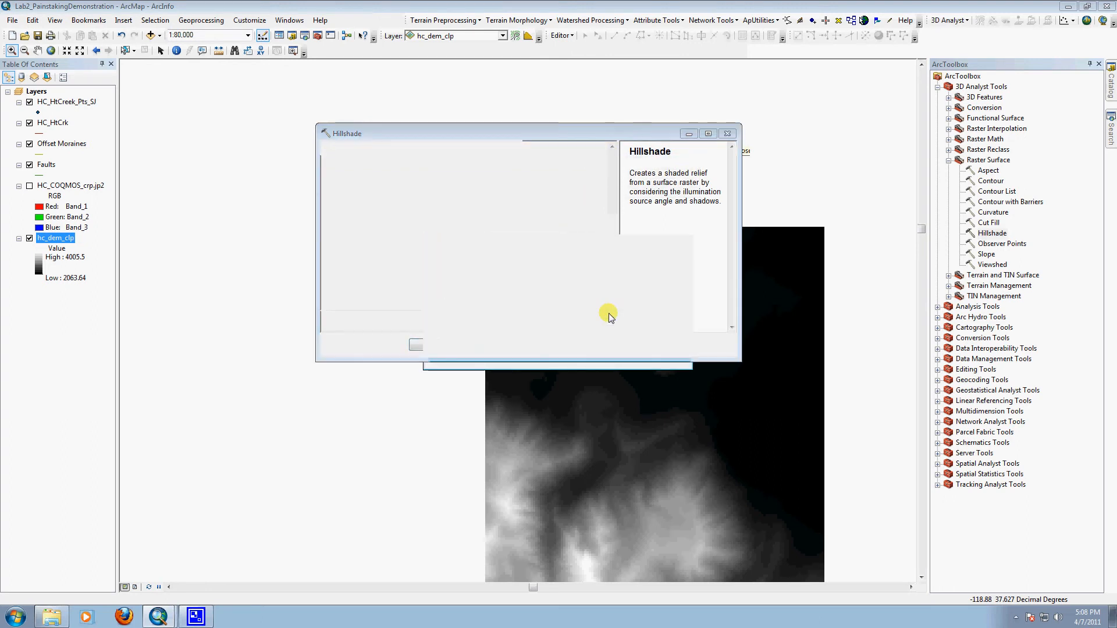